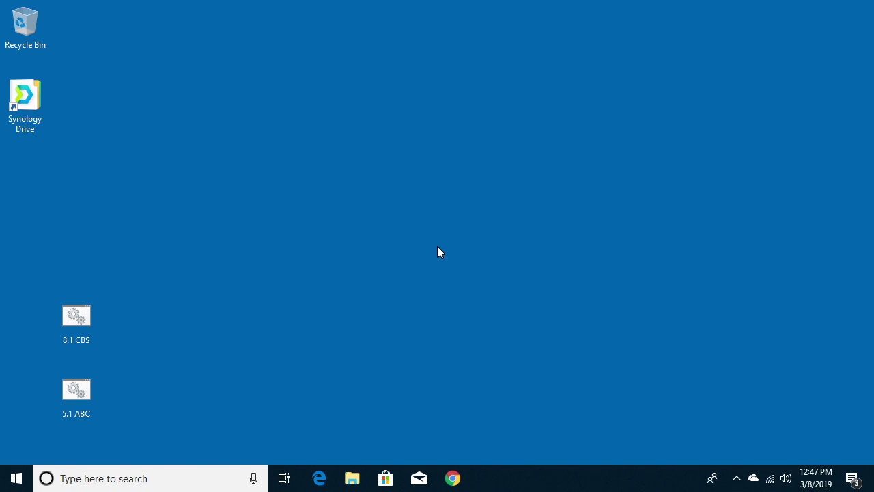
Step: Open the Windows 10 search panel from the taskbar search box
click(85, 480)
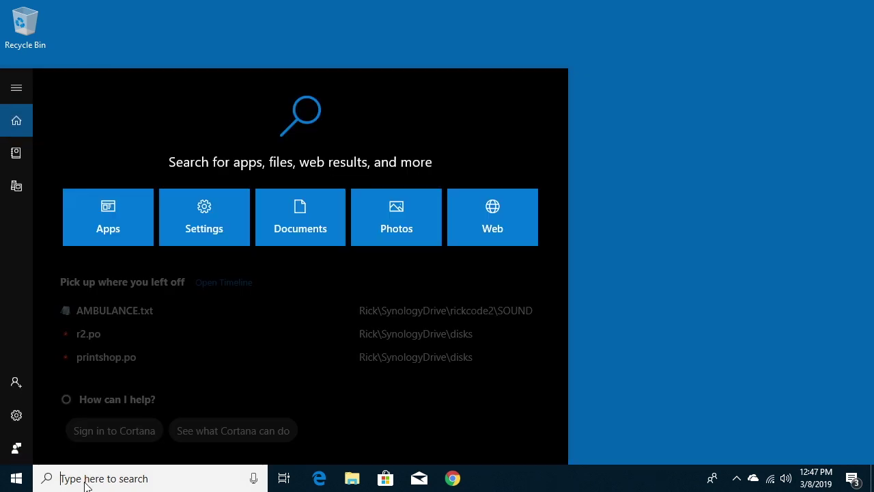
Step: Check Power & sleep settings, keep the screen timeout at 10 minutes, and close Settings
text(power)
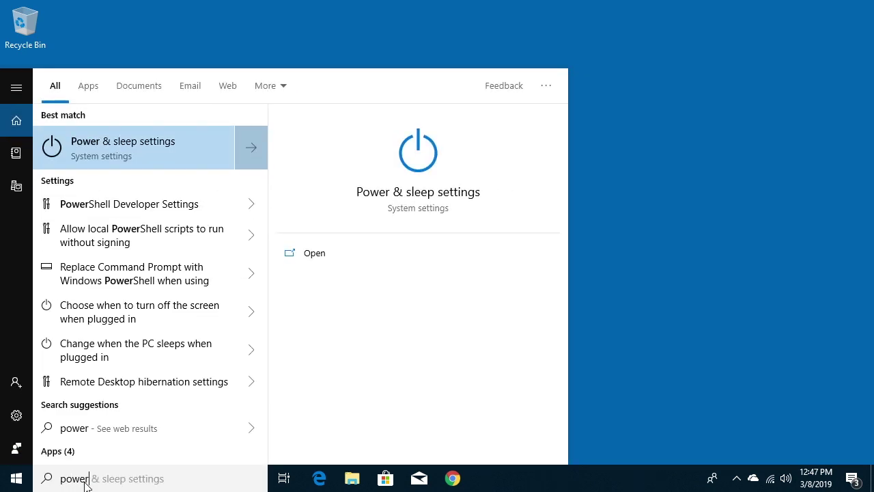
click(86, 146)
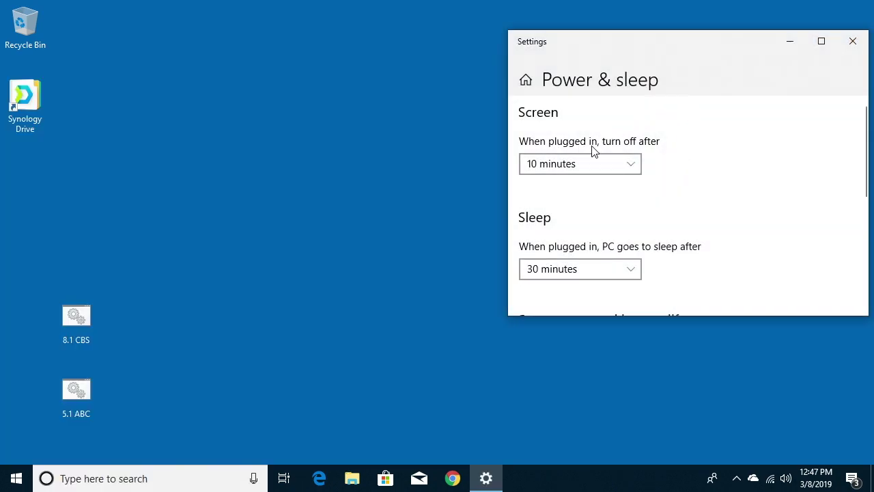
click(631, 168)
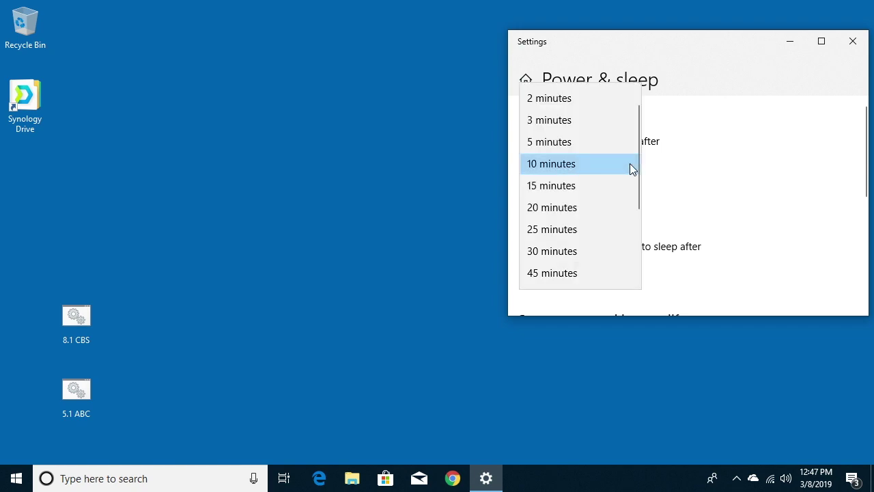
click(698, 180)
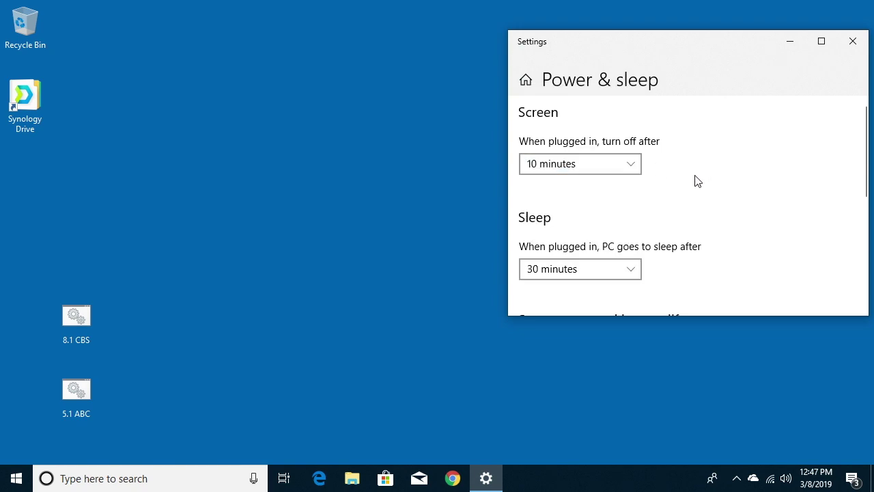
click(853, 43)
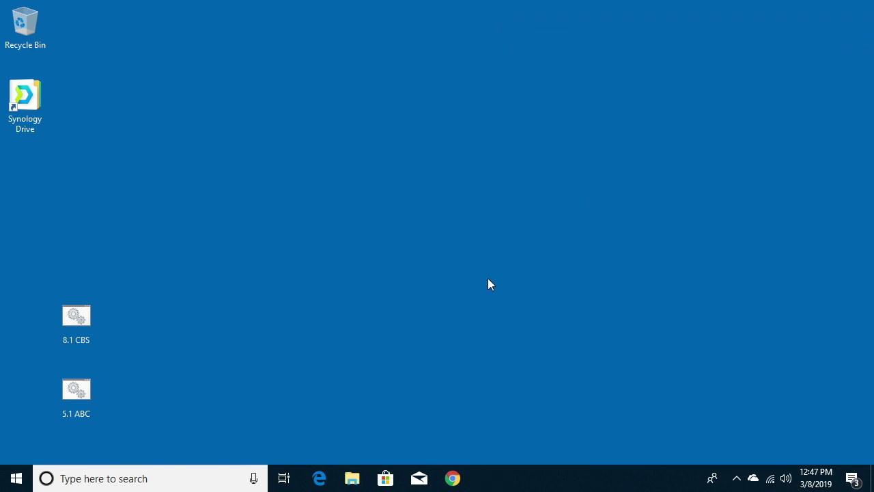
Step: Launch Audacity by searching 'au' and maximize its window
click(139, 479)
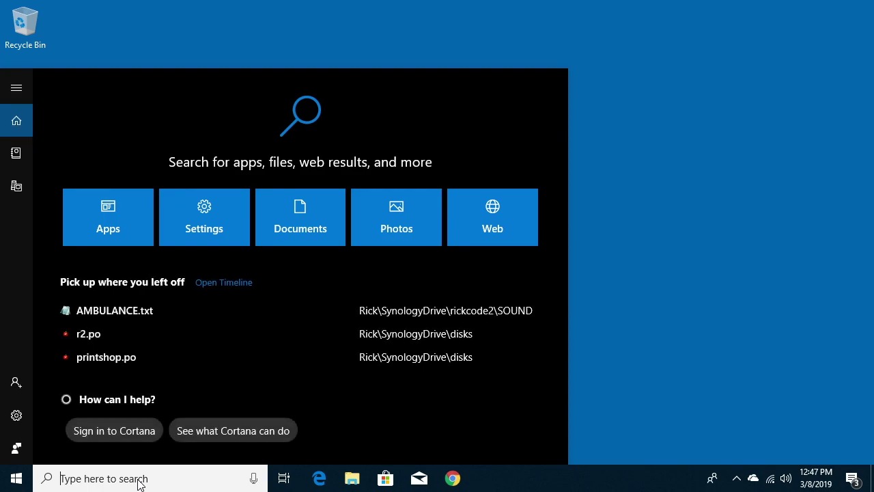
text(au)
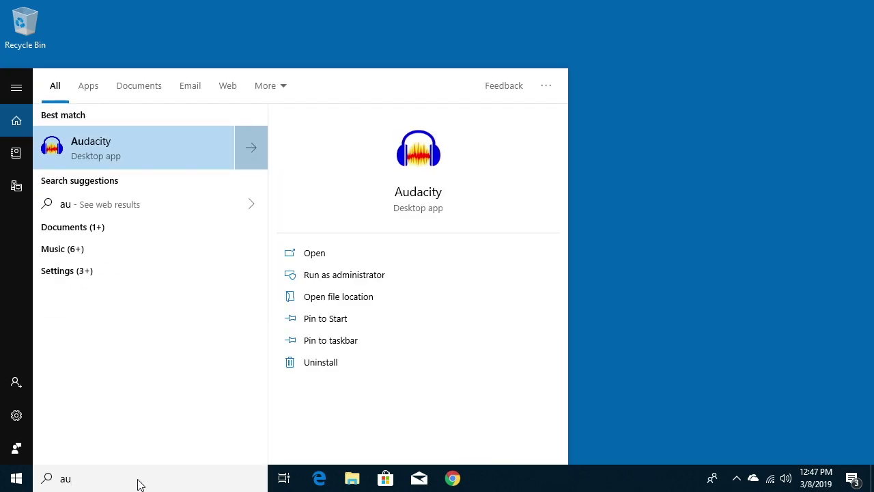
key(Return)
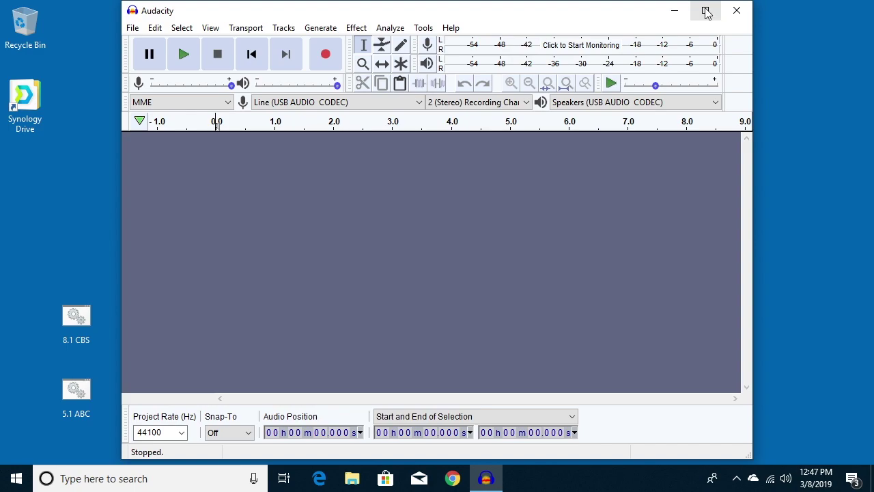
click(706, 11)
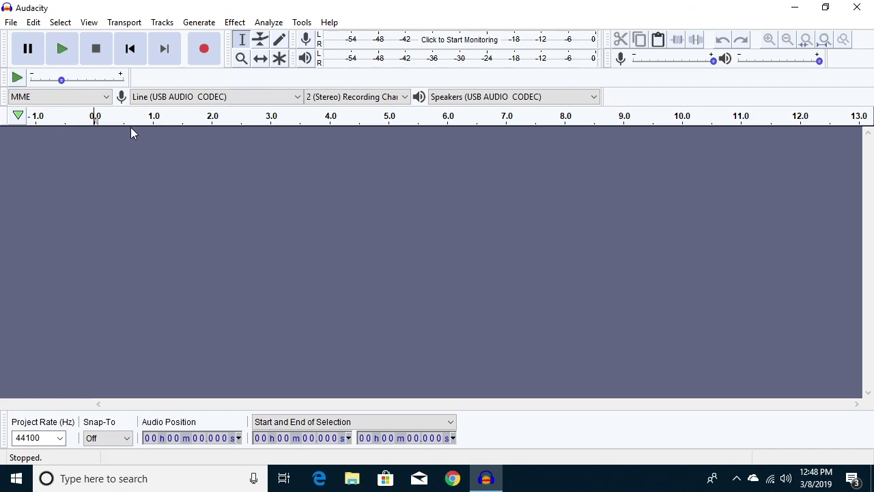
Step: Keep MME host, Line input and stereo channels; set playback to Elgato (Intel(R) Display Audio)
click(107, 98)
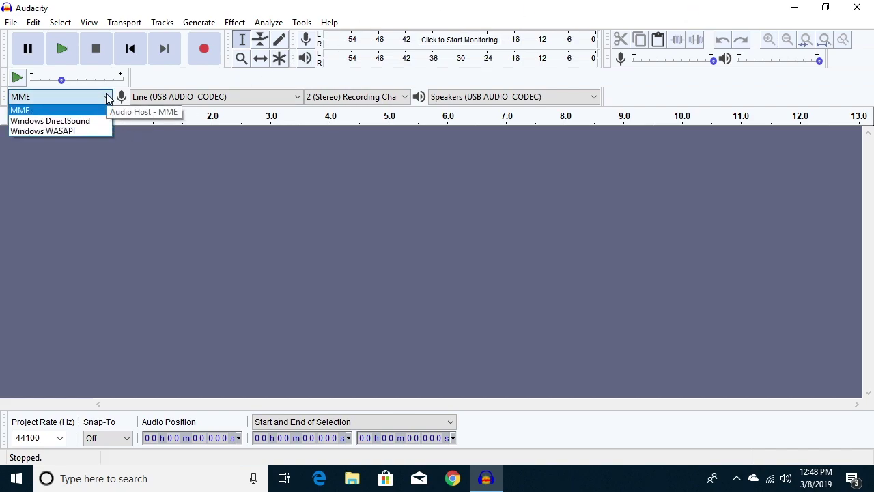
click(107, 98)
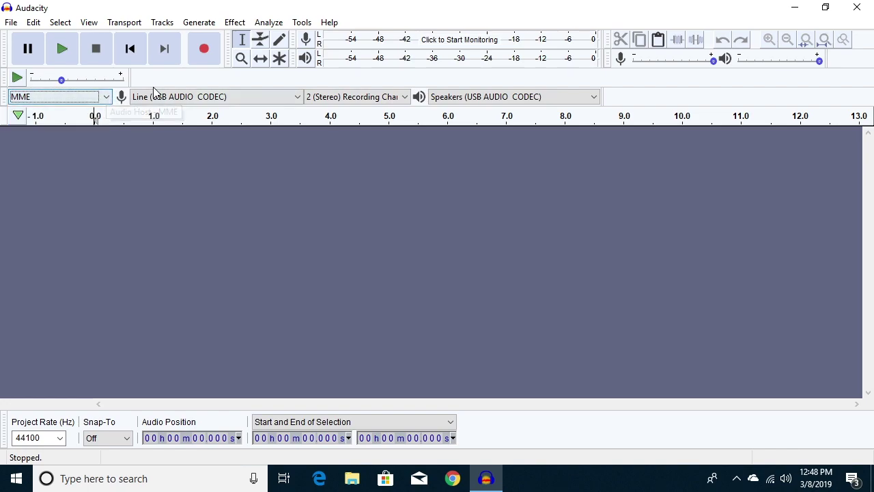
click(198, 100)
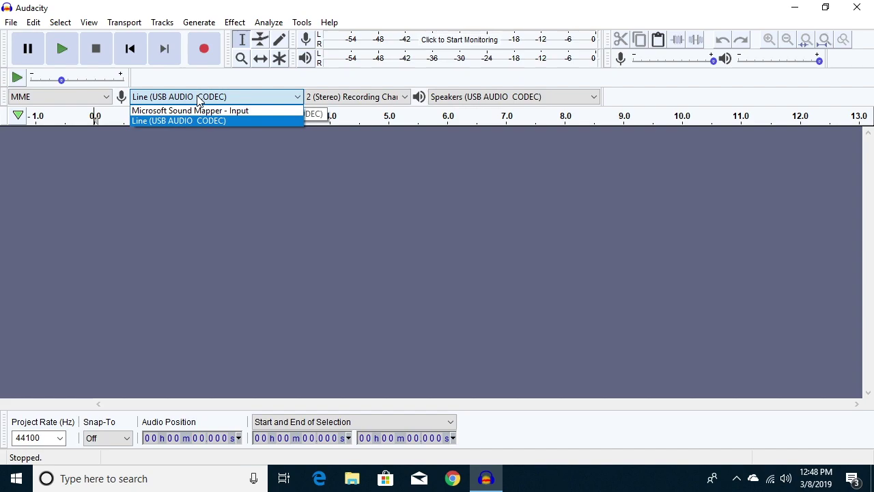
click(200, 98)
click(400, 98)
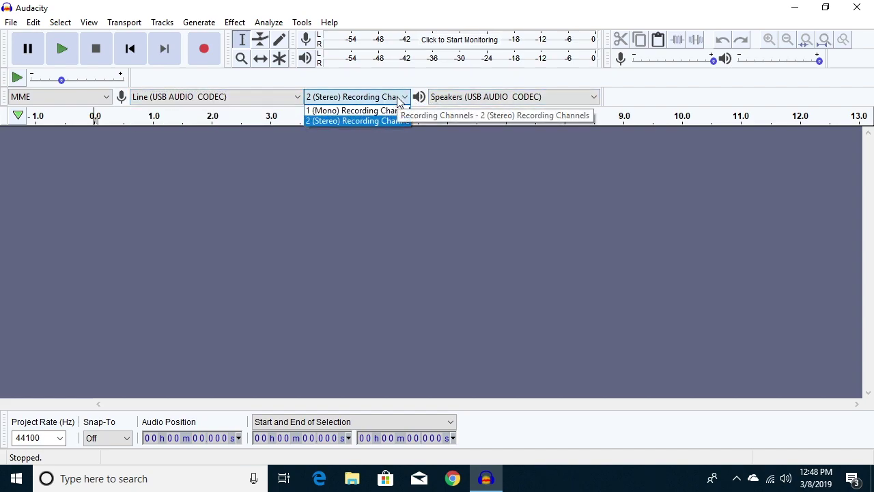
click(401, 98)
click(451, 97)
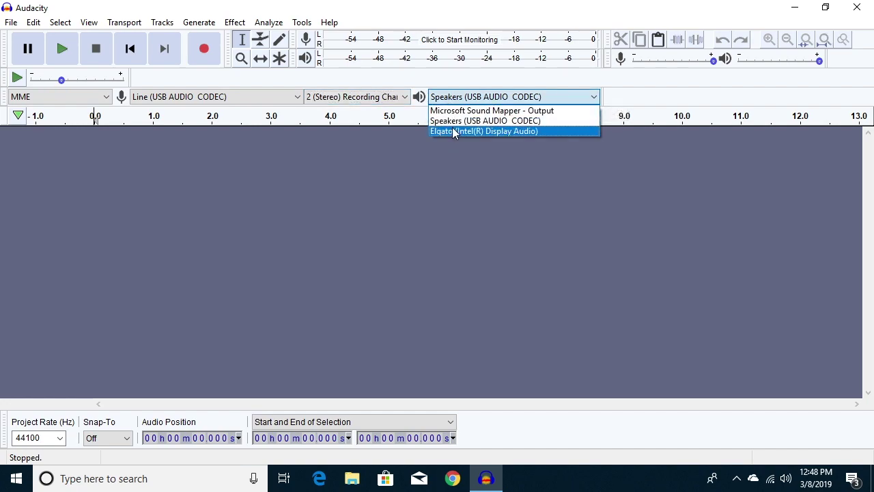
click(455, 130)
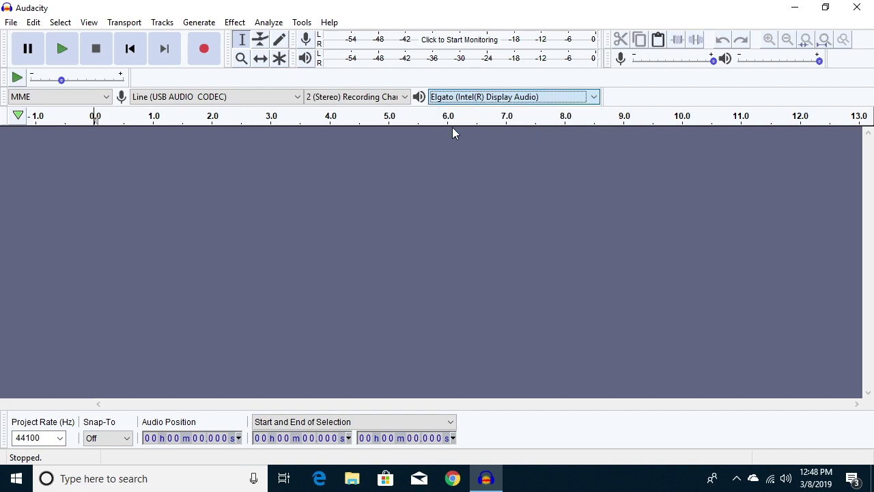
Step: Enable Software playthrough of input in the Recording preferences
click(33, 24)
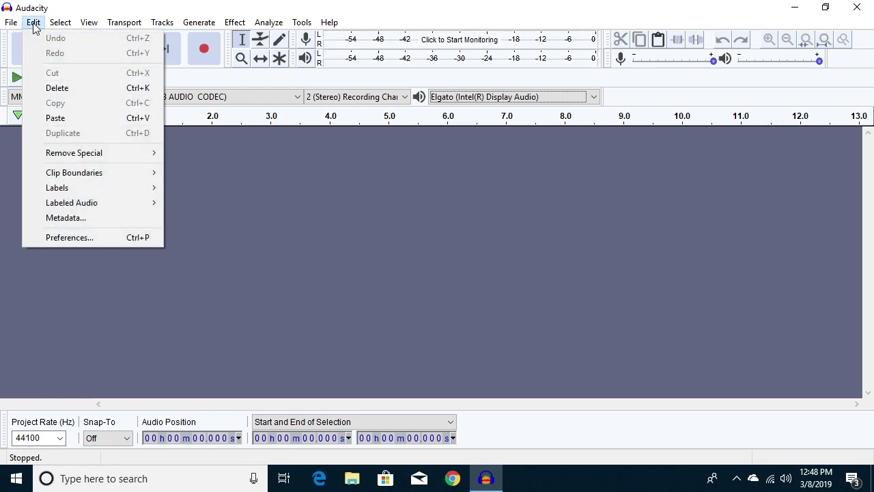
click(98, 237)
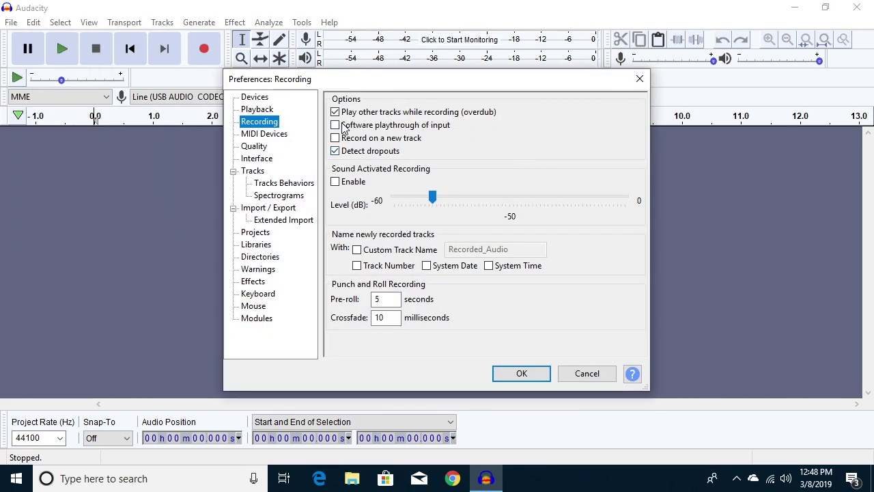
click(335, 125)
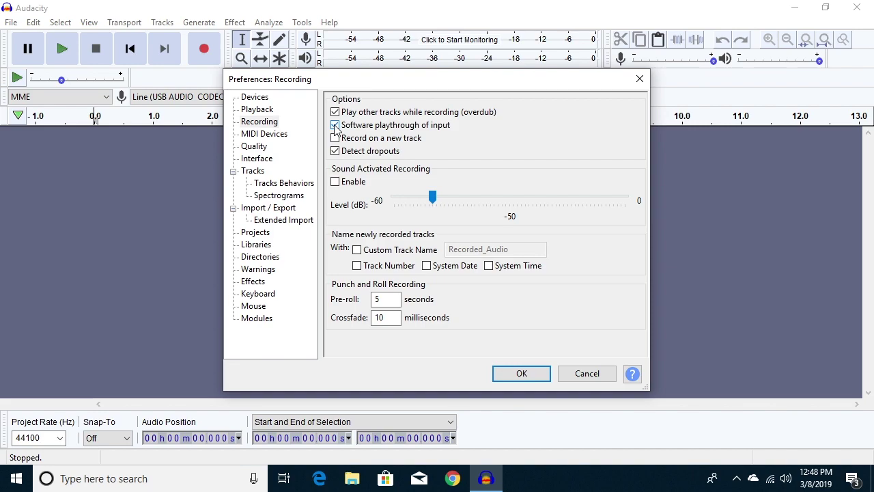
click(527, 373)
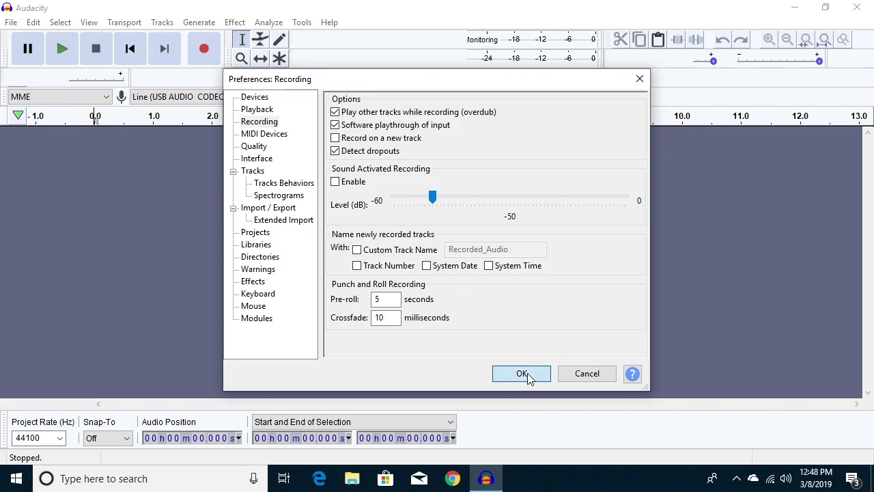
Step: Set the project rate to 48000 Hz and start recording the turntable input
click(60, 438)
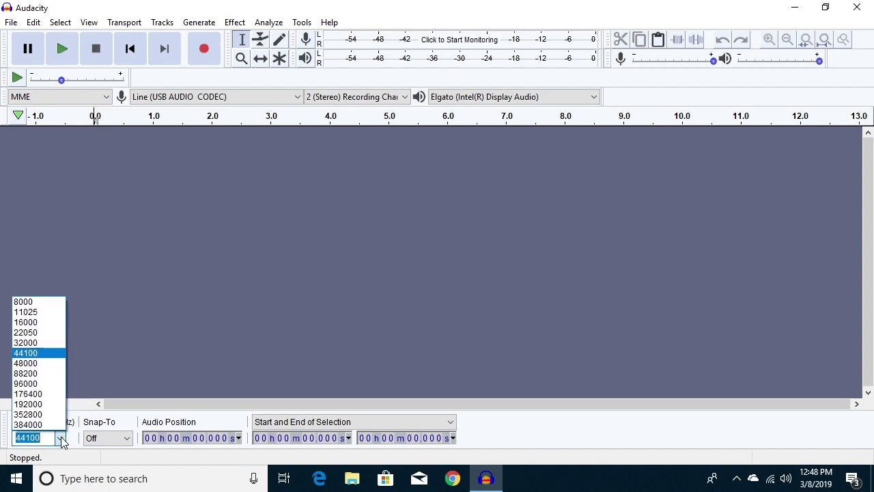
click(41, 366)
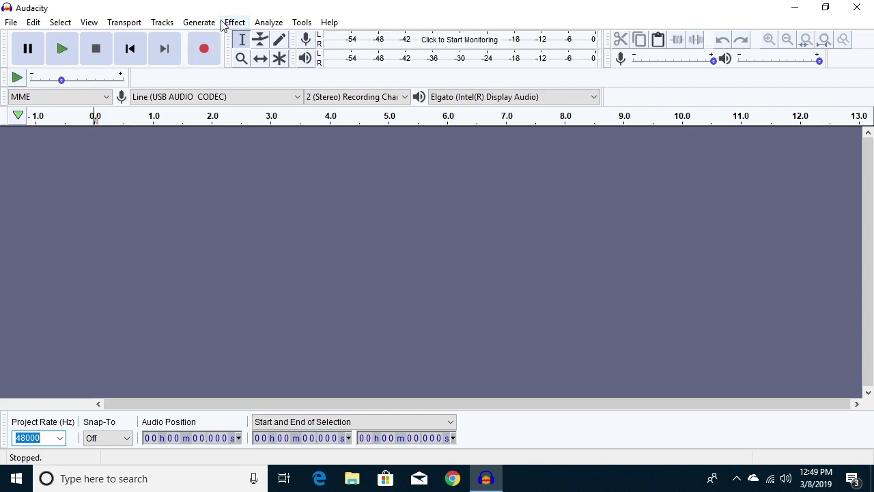
click(204, 49)
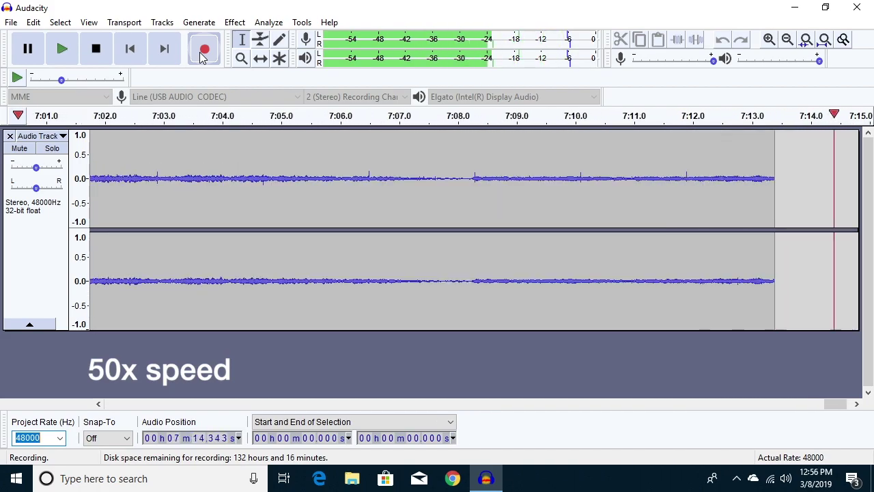
Step: Stop the recording once the track reaches about 8 minutes 19 seconds
click(89, 52)
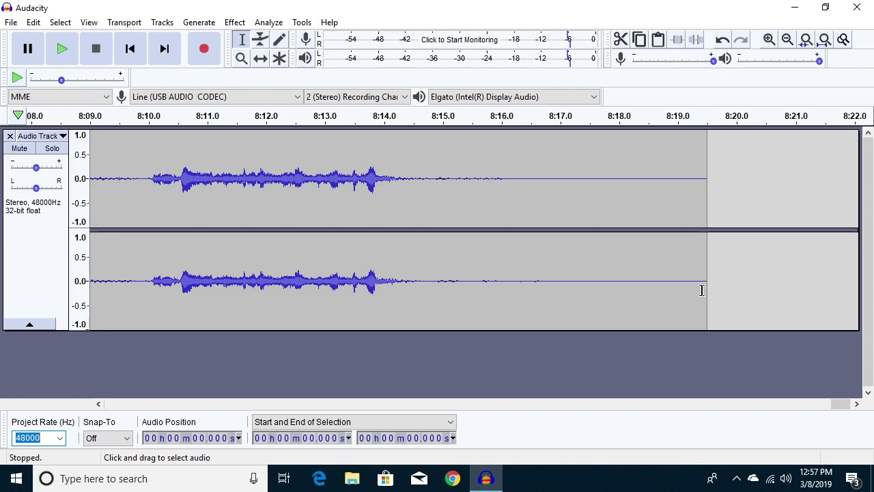
Step: Audition near 8:09.7, delete the audio from 8:09.9 to 8:21.1, and return to the start
click(133, 236)
key(space)
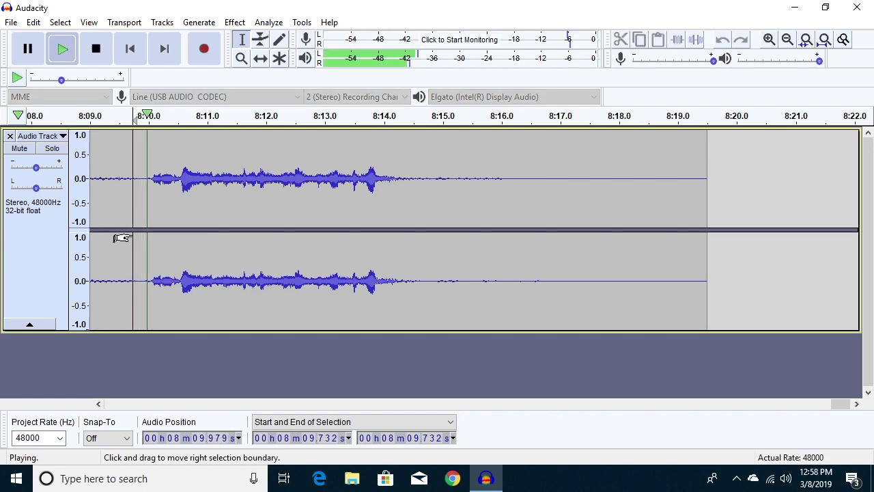
key(space)
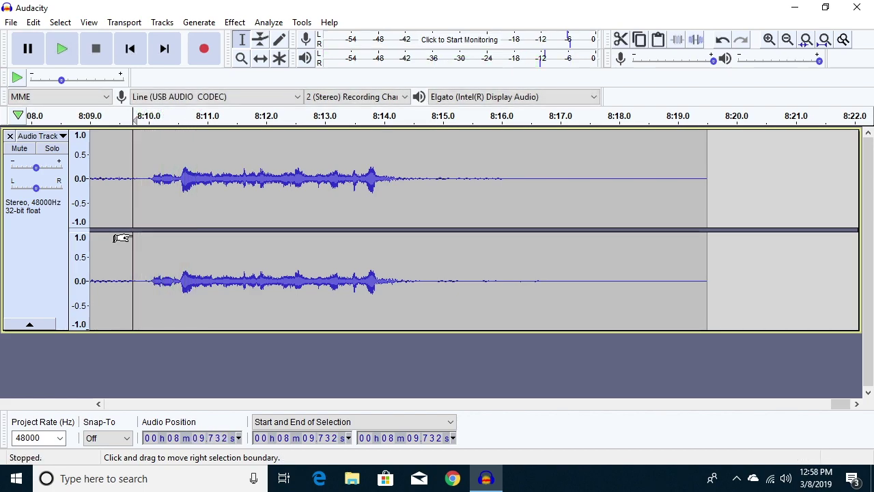
drag(142, 222, 803, 241)
key(Delete)
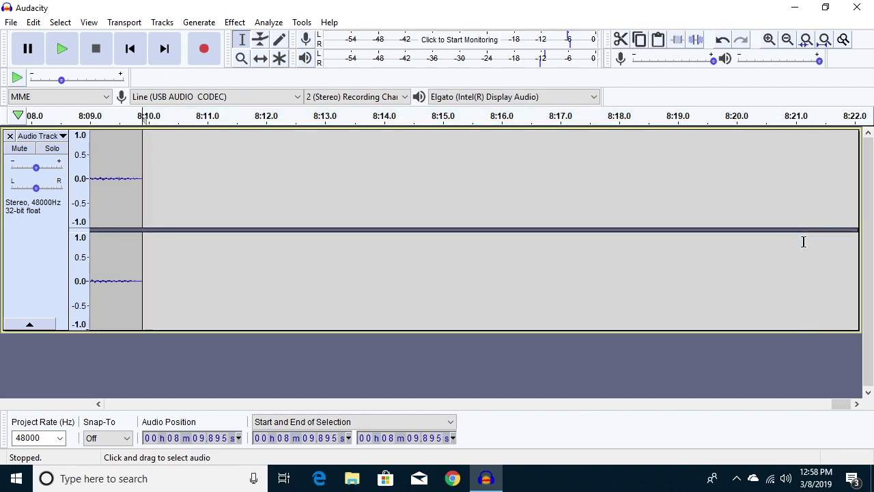
drag(835, 404, 109, 410)
drag(270, 205, 3, 217)
click(182, 213)
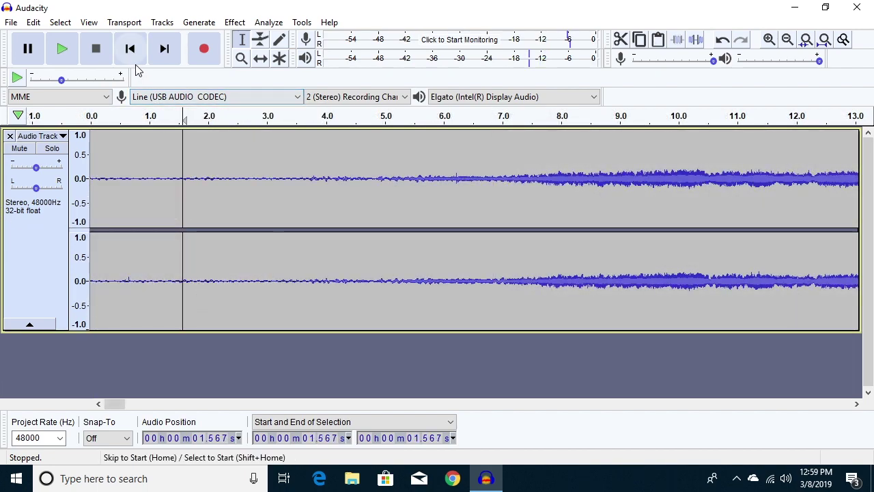
Step: In Edit Metadata Tags, enter the artist's name and album title 'The Sound of Music'
click(34, 25)
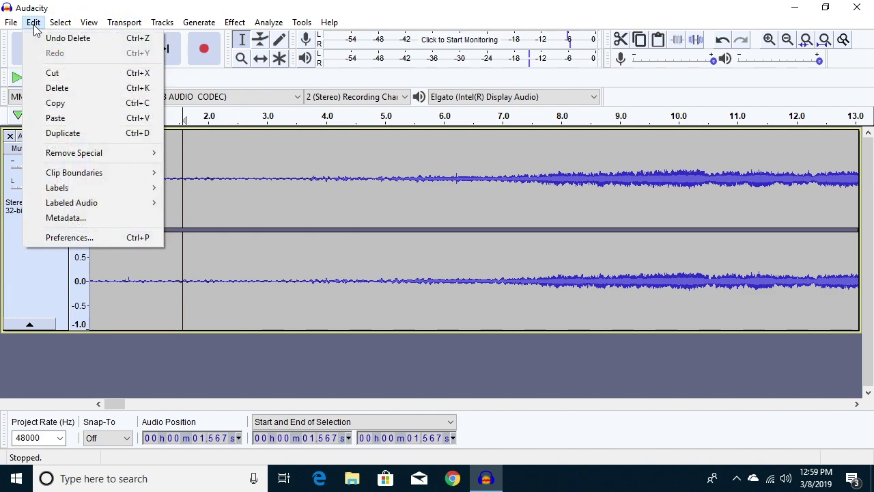
click(65, 218)
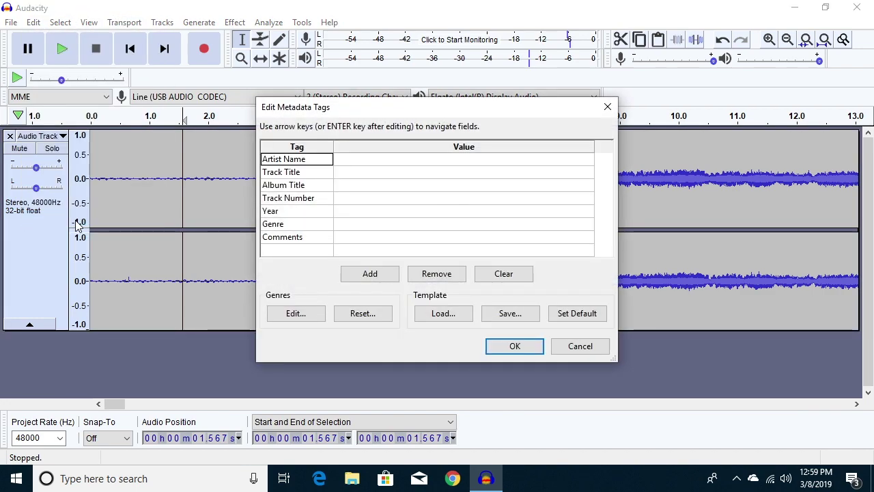
click(407, 162)
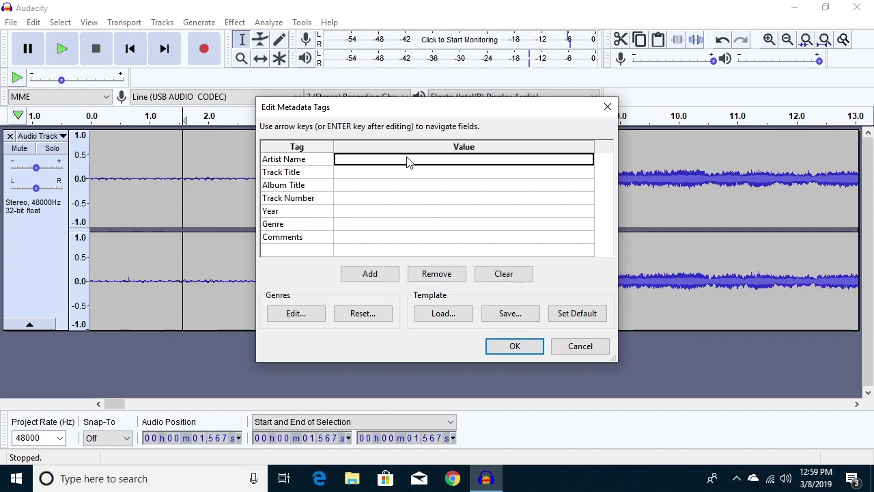
text(Julie)
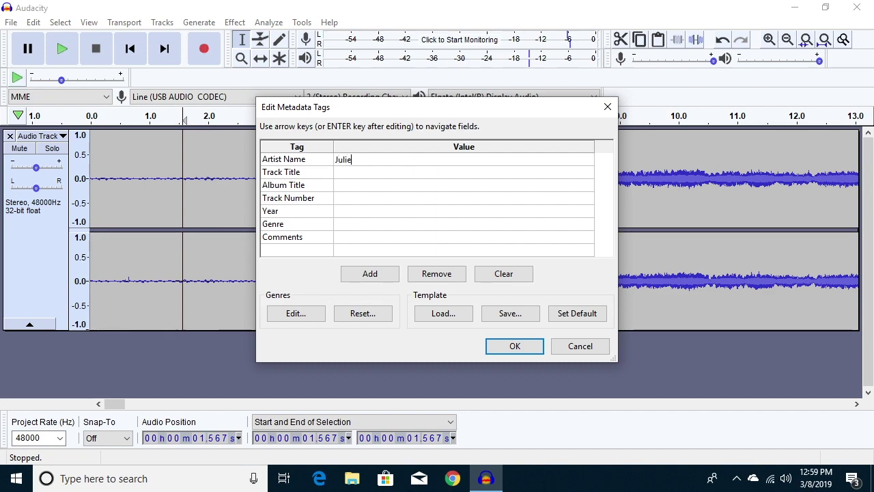
key(Return)
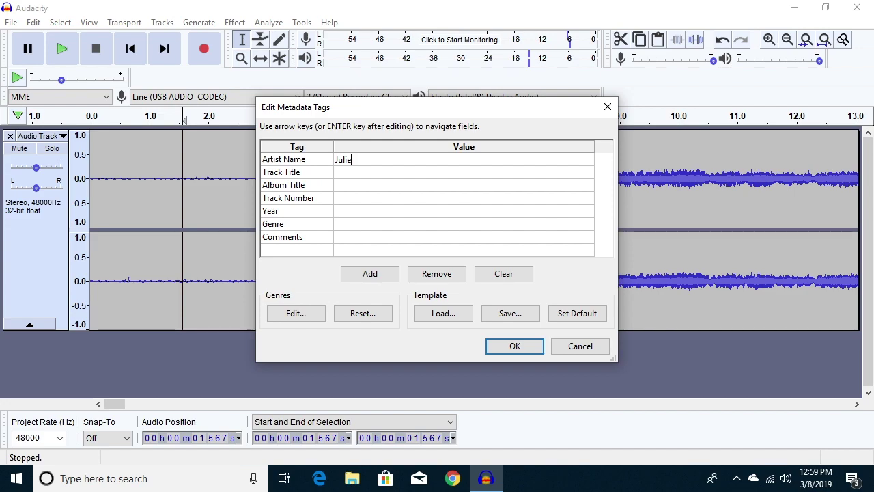
text(e Andrews)
key(Return)
key(Tab)
key(Tab)
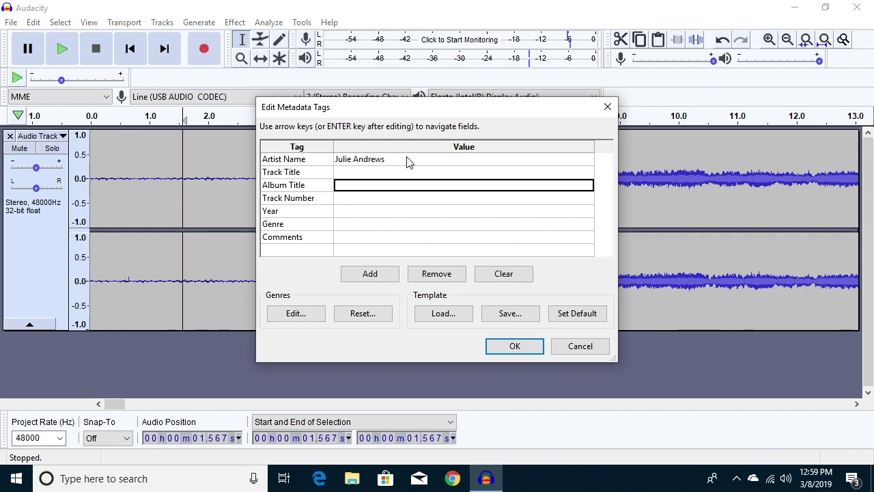
text(The S)
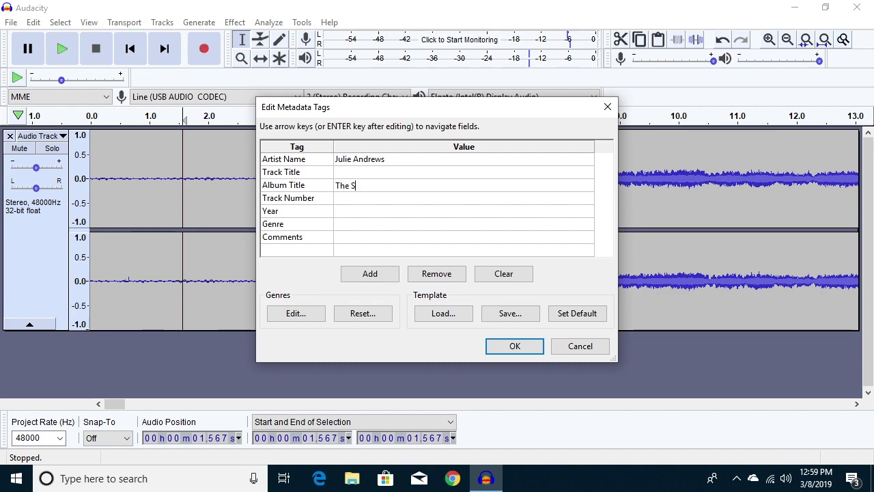
text(ound of Music)
click(515, 346)
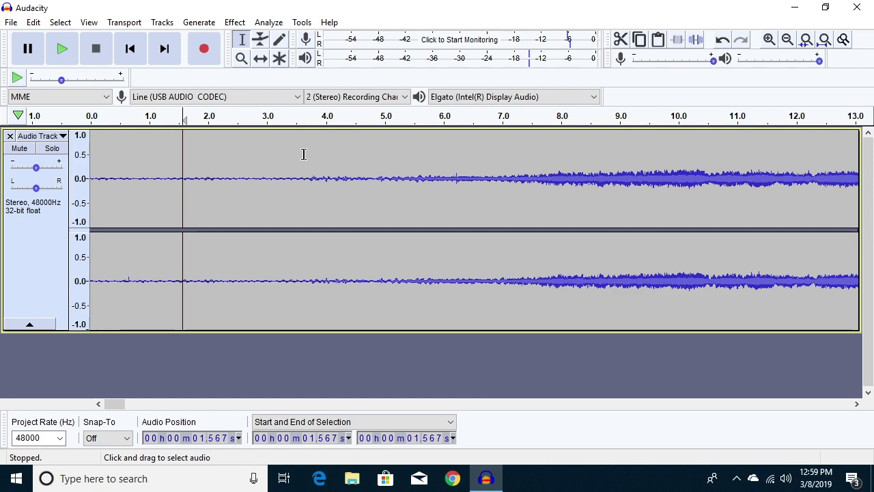
Step: Fit the project to width, zoom into the gap near 2:35, and select its silent stretch
click(825, 40)
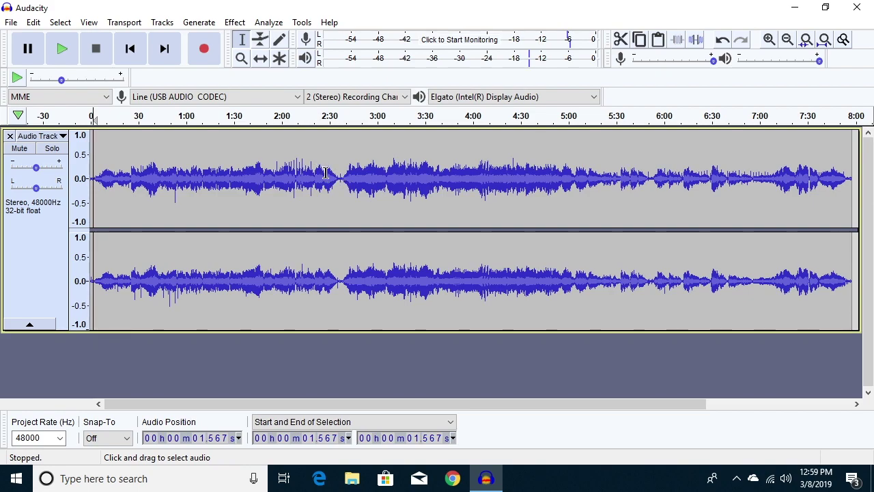
drag(326, 173, 354, 179)
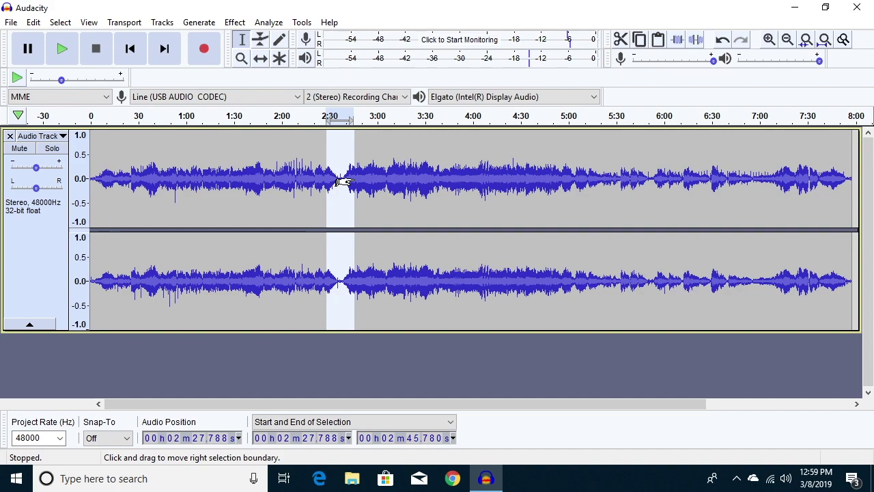
click(808, 39)
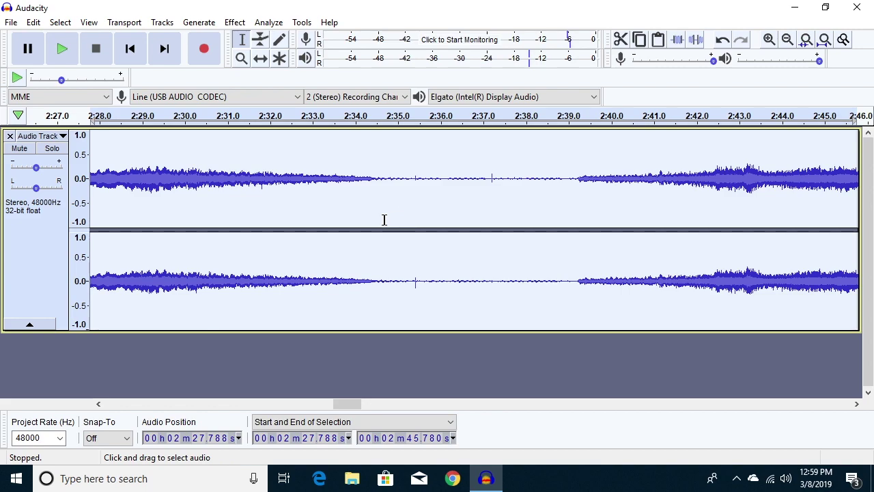
drag(384, 220, 566, 244)
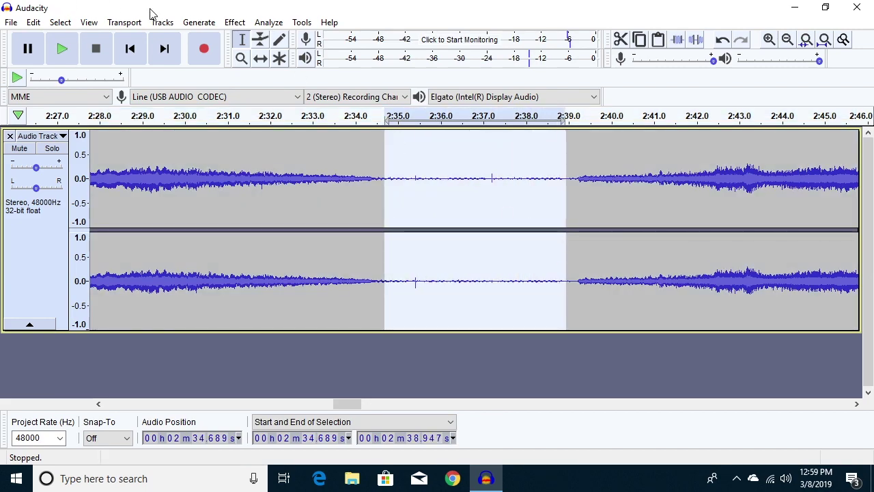
click(233, 22)
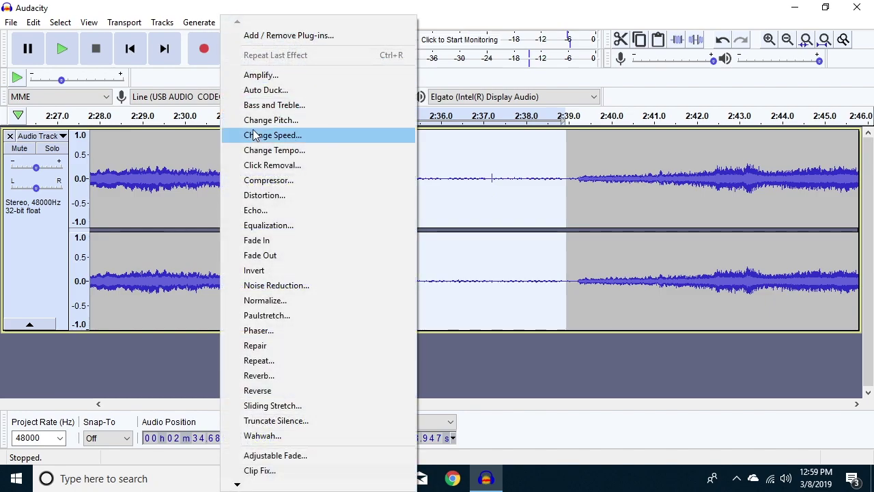
Step: Get a noise profile from the gap, then apply Noise Reduction (12 dB, sensitivity 6.00, smoothing 3) to the whole track
click(272, 287)
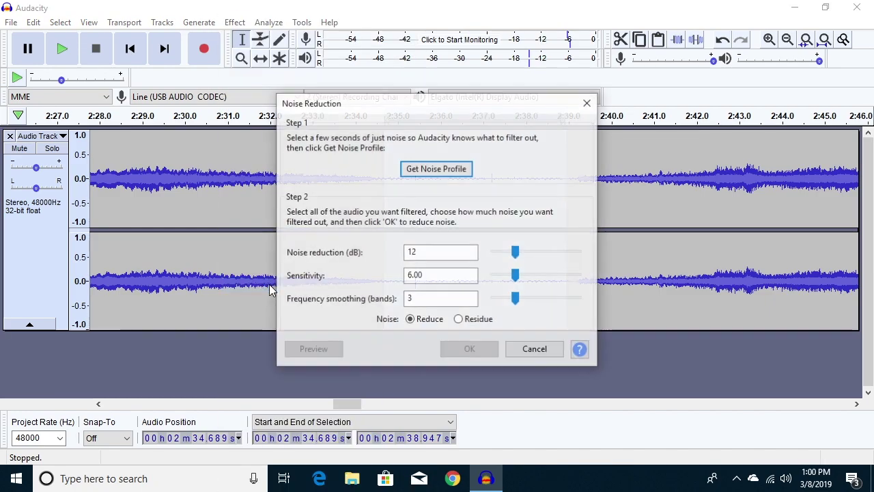
click(449, 169)
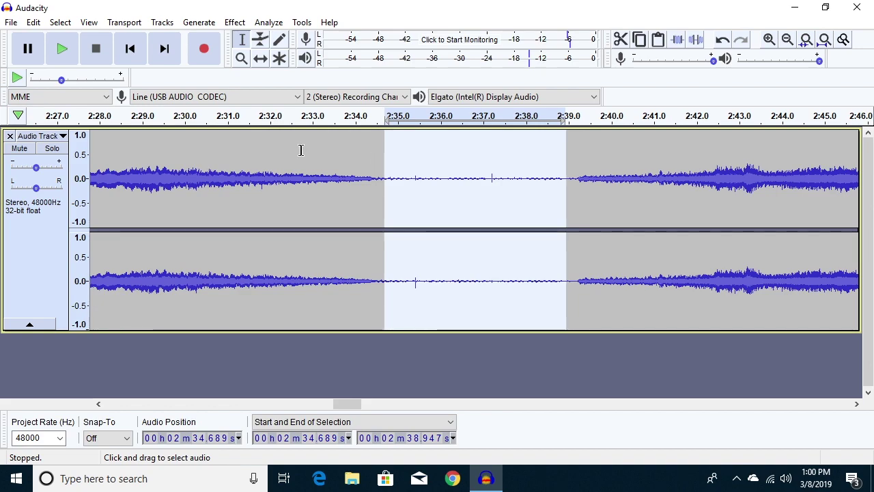
click(274, 153)
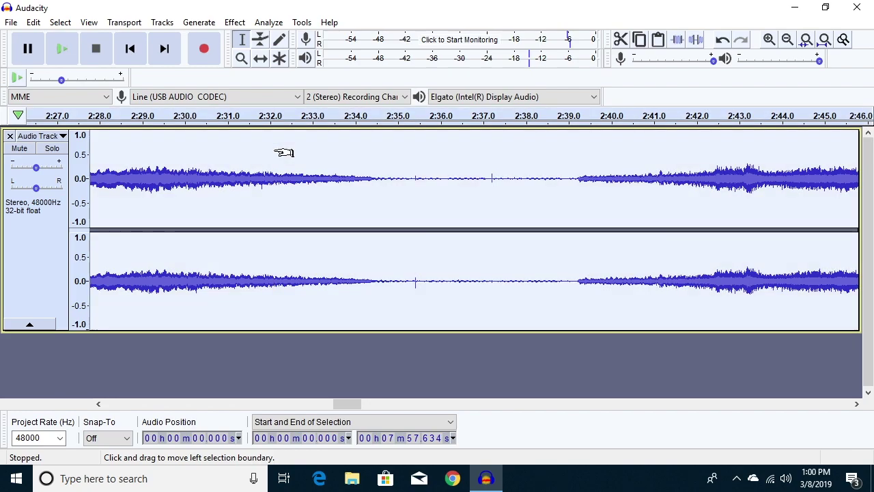
key(ctrl+a)
click(234, 22)
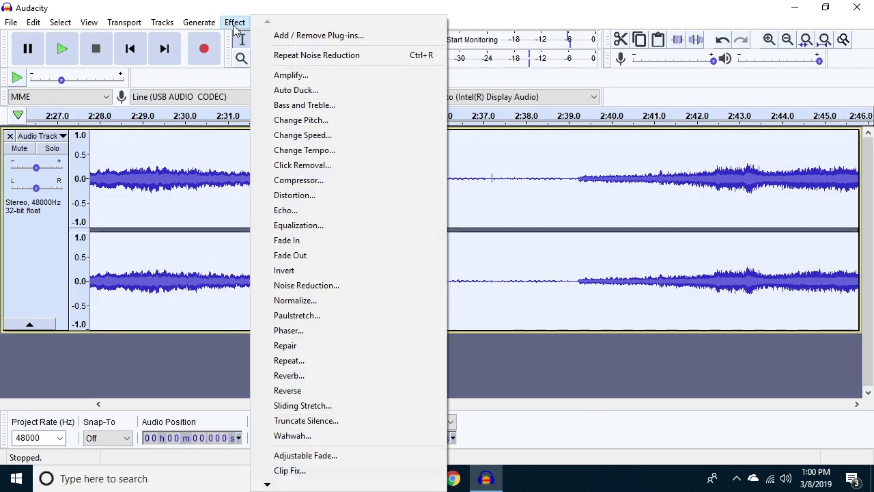
click(333, 289)
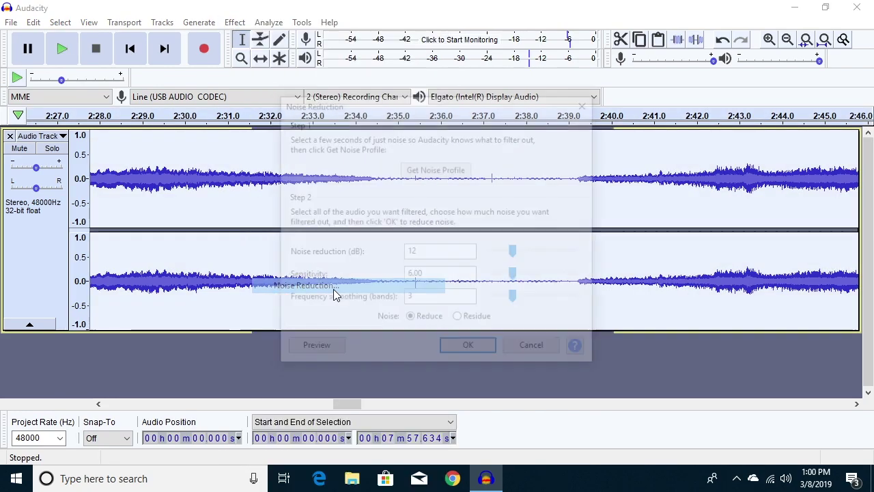
click(471, 350)
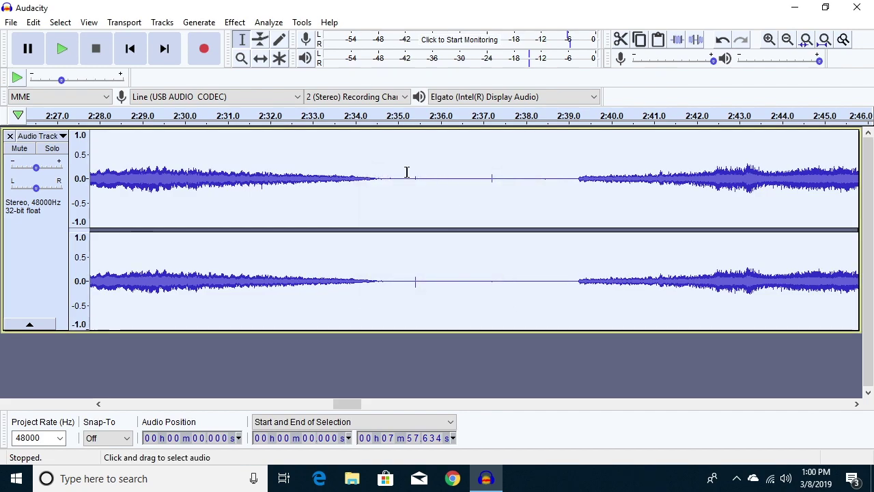
Step: Zoom into the gap near 2:35.4 and play it to hear the tick
drag(401, 172, 446, 178)
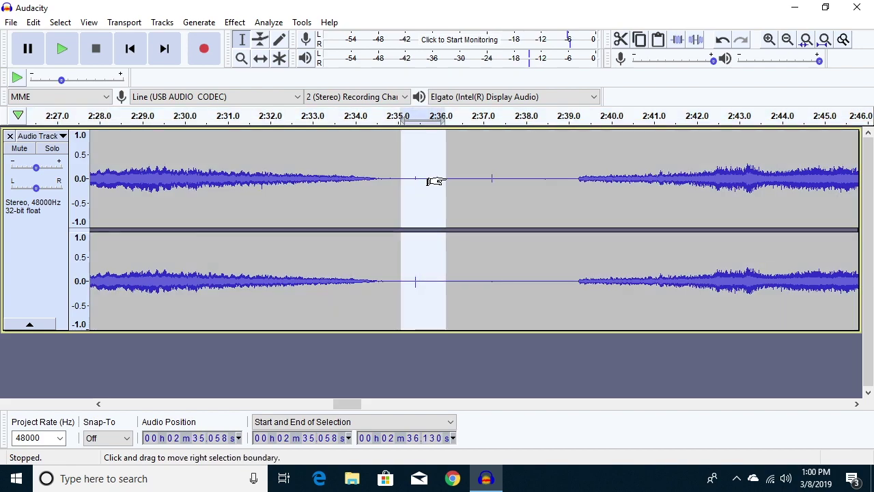
click(812, 43)
click(309, 174)
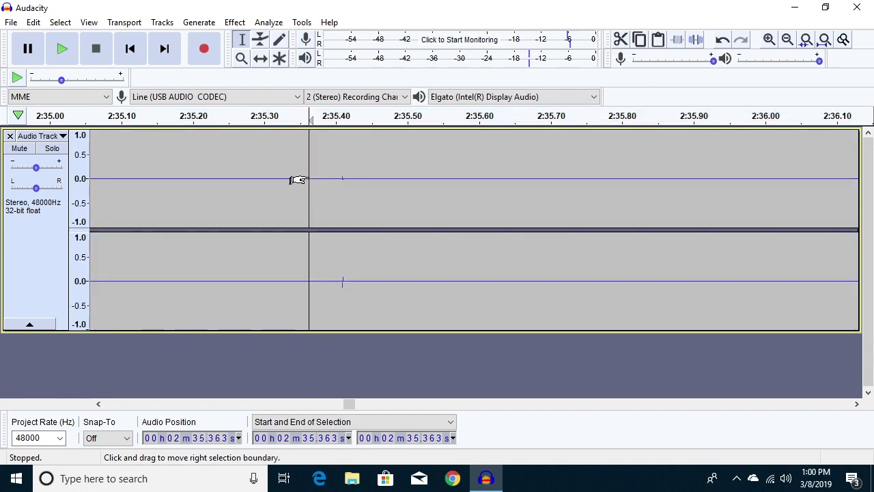
key(space)
key(space)
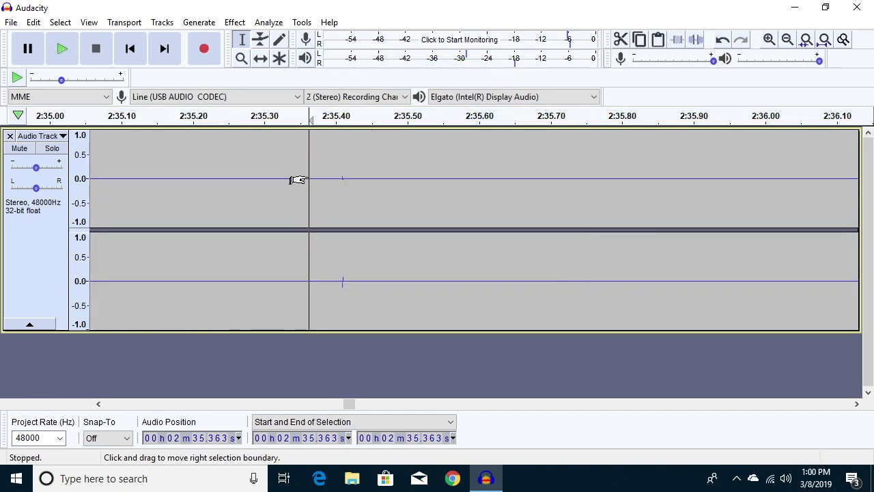
click(315, 175)
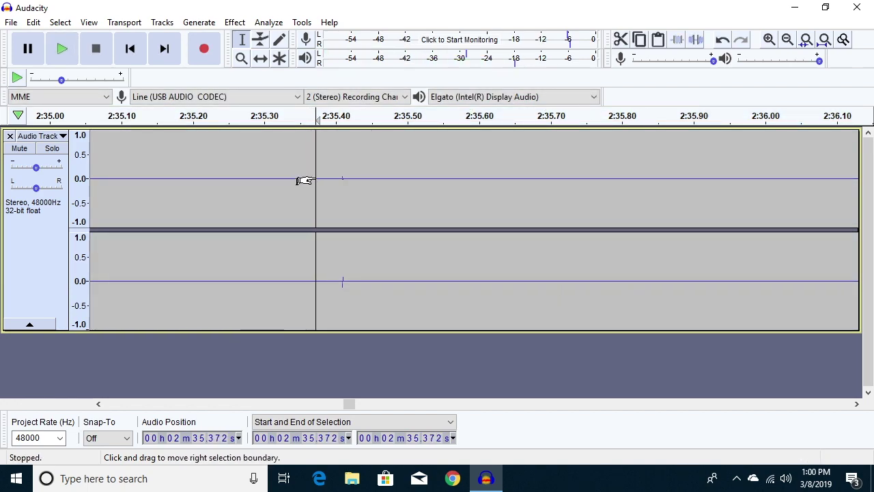
Step: Apply Click Removal (threshold 200, spike width 20) to the entire track
key(ctrl+a)
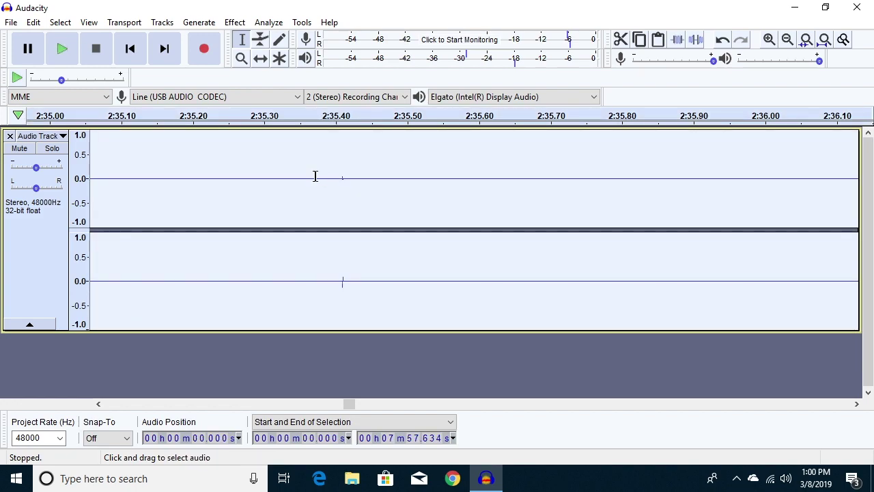
click(239, 22)
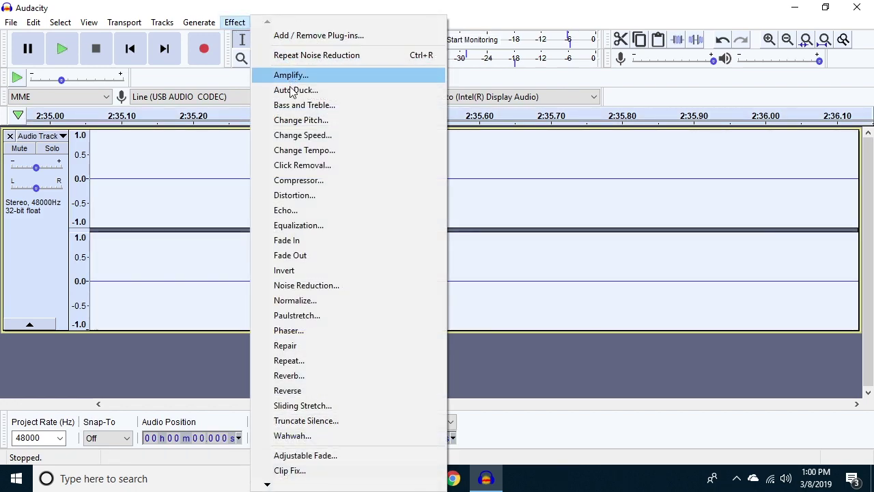
click(299, 166)
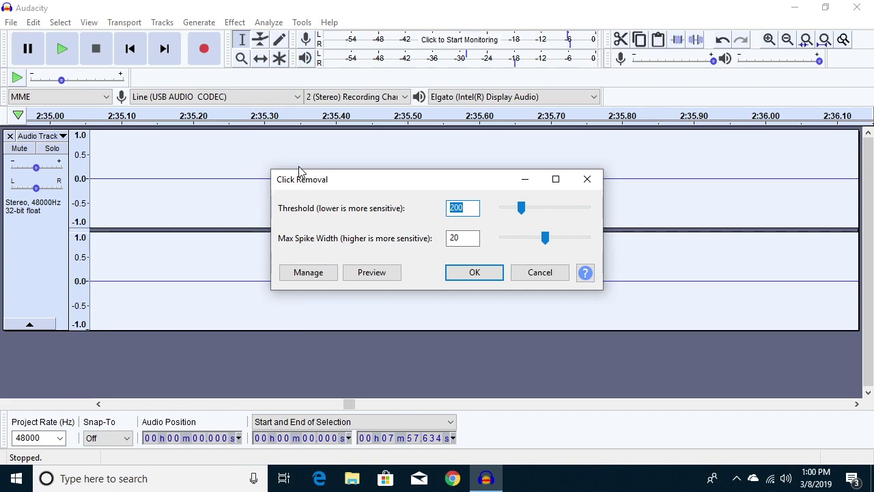
click(466, 272)
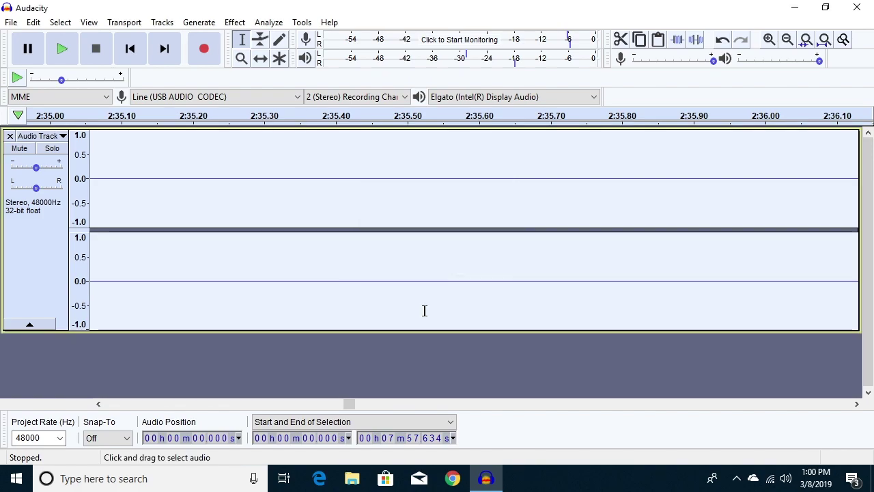
Step: Zoom in closely on a tiny slice of the waveform around 2:23.55
drag(347, 403, 332, 403)
drag(383, 191, 411, 194)
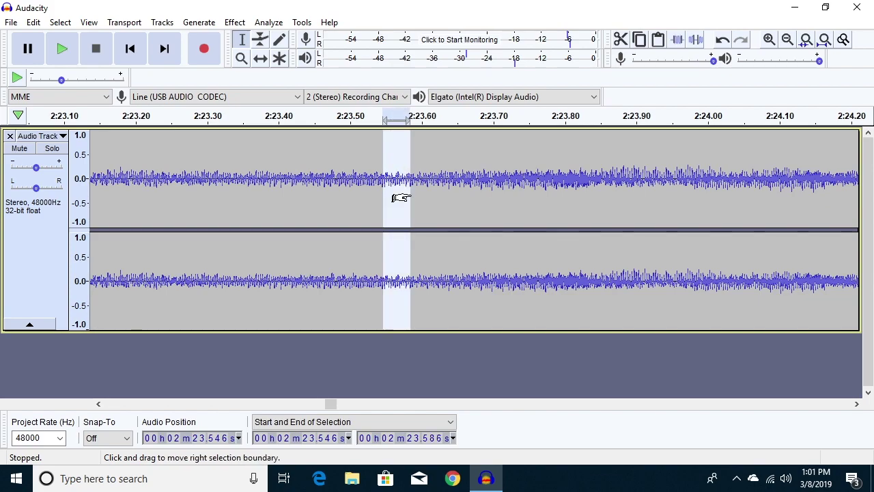
click(769, 40)
click(769, 41)
click(769, 40)
click(769, 40)
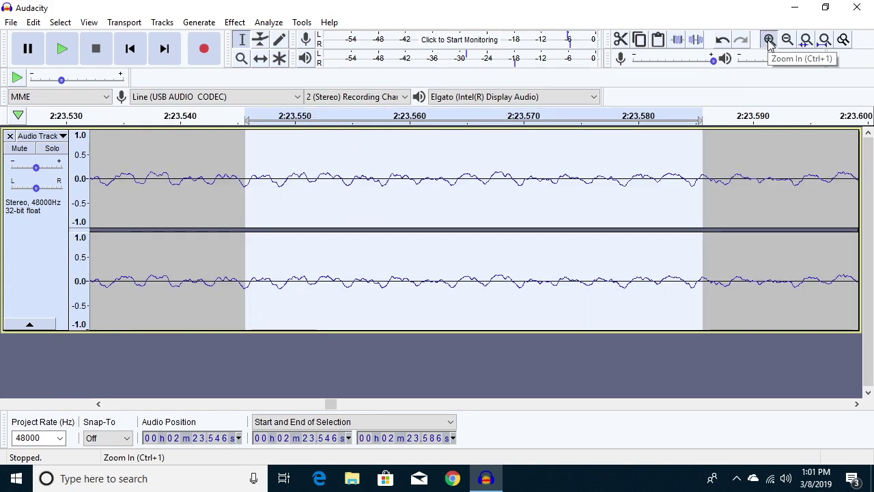
click(769, 40)
drag(306, 205, 332, 209)
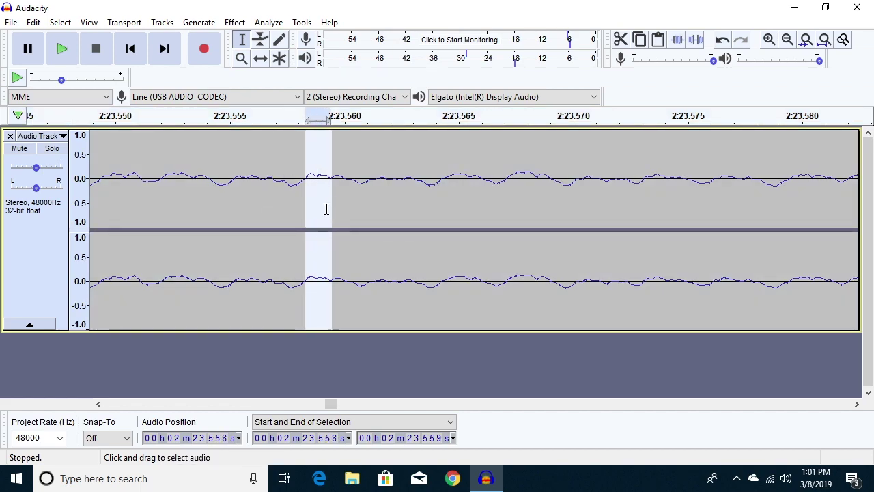
Step: Play from 2:23.560 to check for clicks, then select the entire recording
click(235, 22)
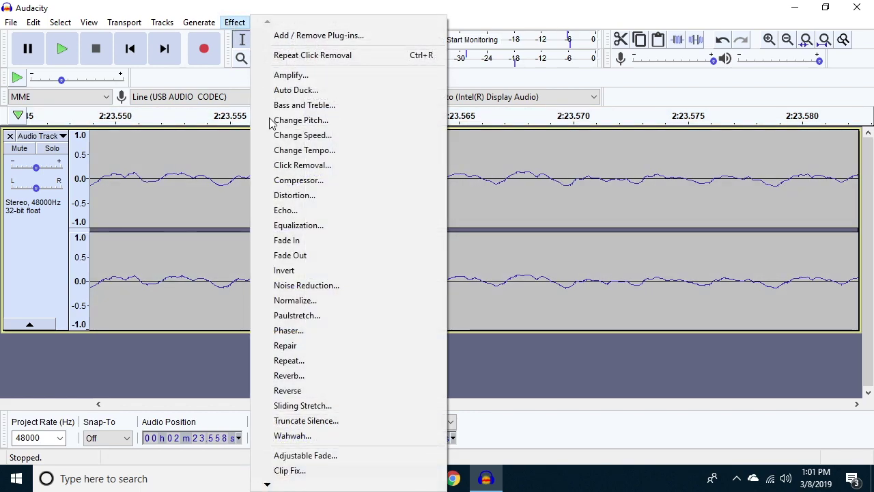
click(561, 205)
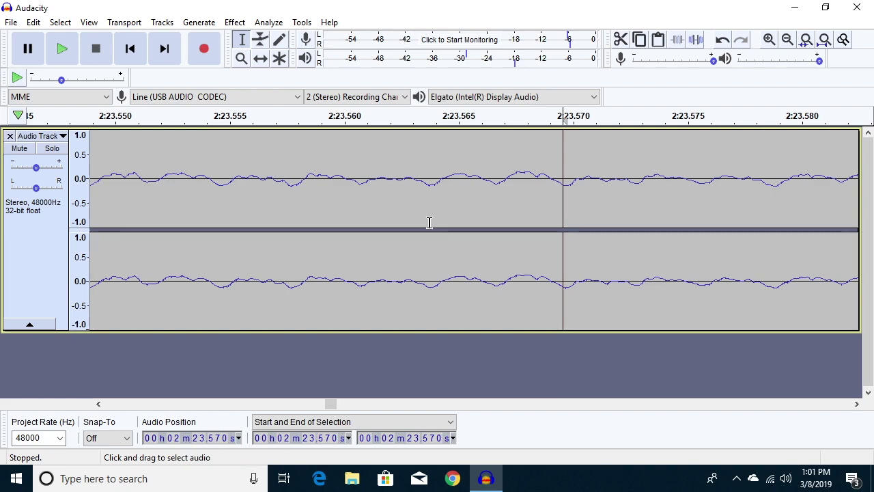
click(336, 216)
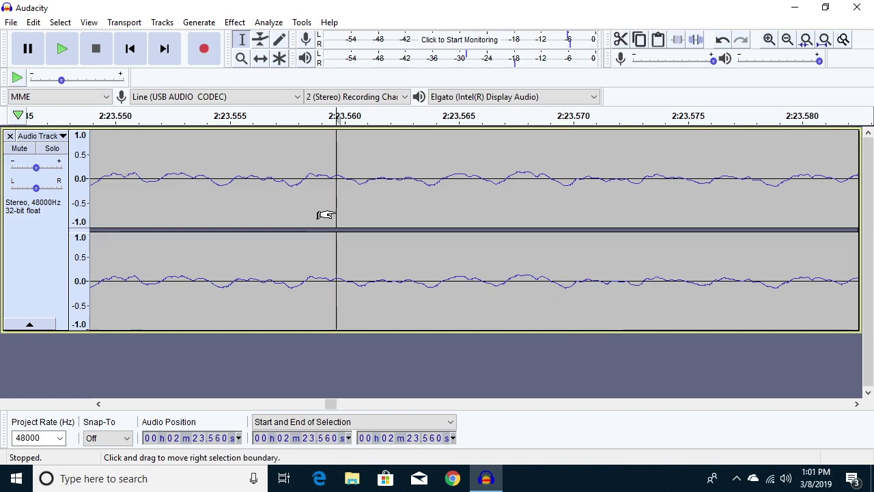
key(space)
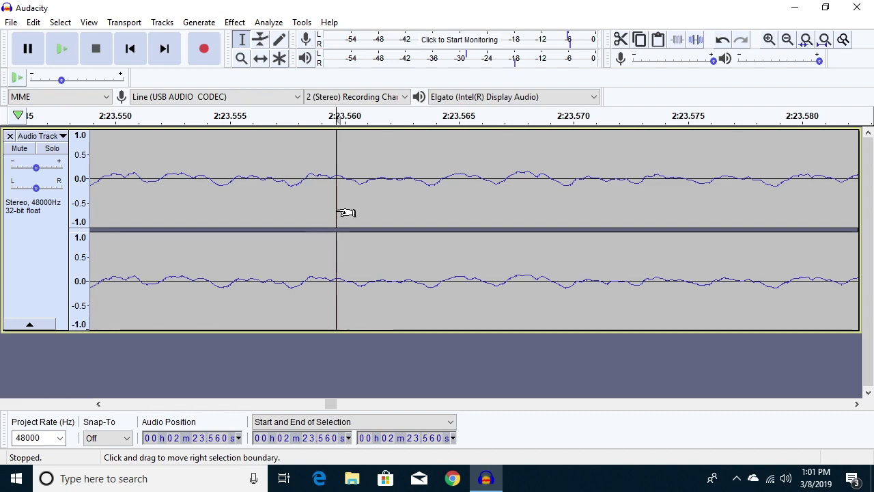
key(ctrl+a)
Step: Apply Normalize with DC offset removal and a -1.0 dB peak, then fit the project to width
click(243, 25)
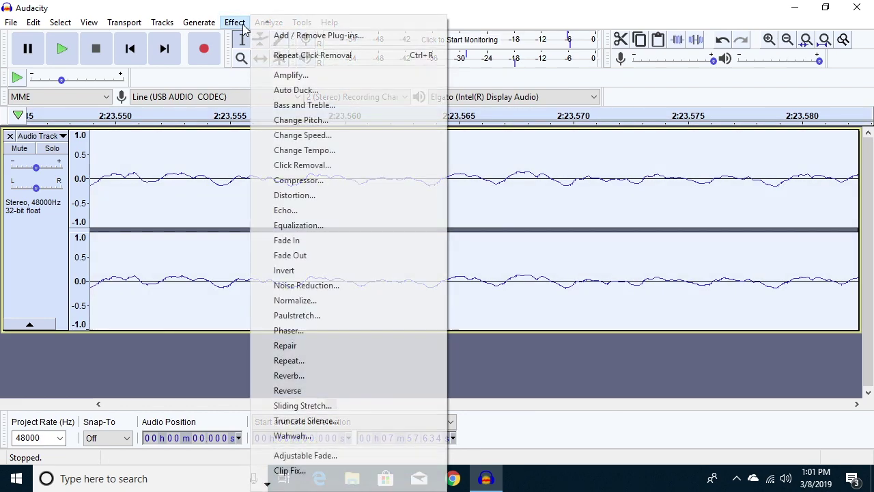
click(343, 301)
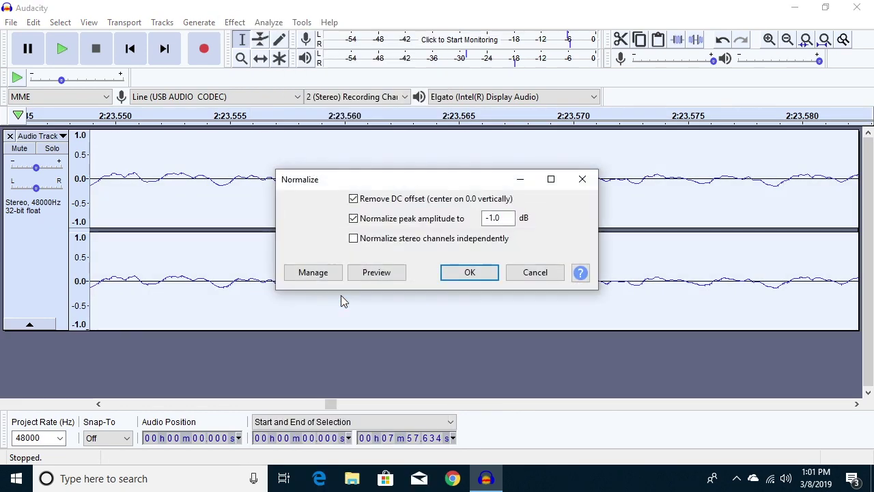
click(469, 272)
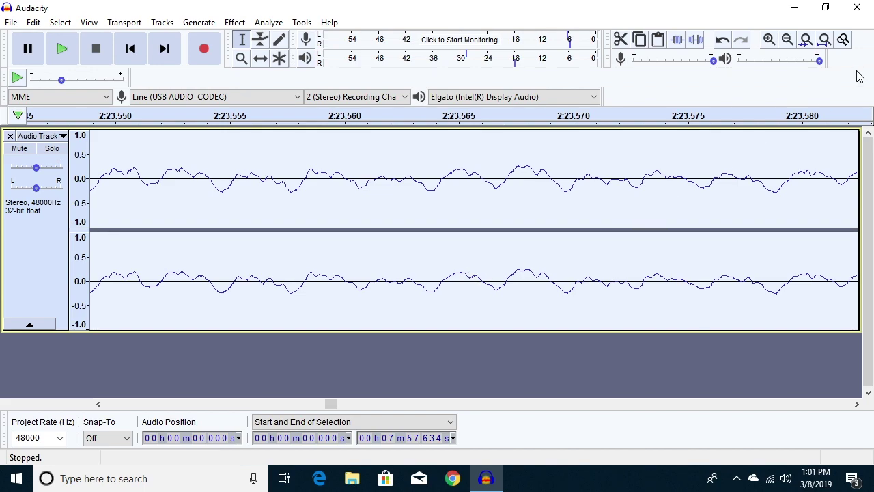
click(825, 41)
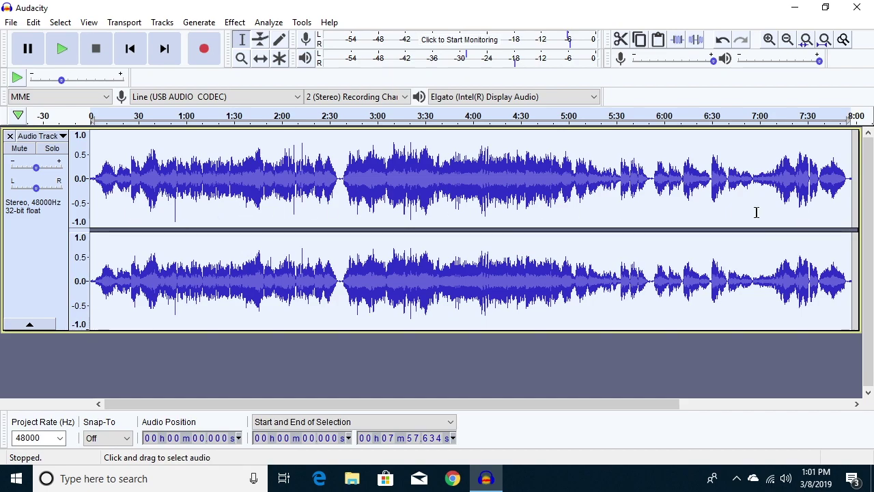
Step: Run Silence Finder with 26 dB, 1.000 s minimum duration and 0.300 s label placement
click(266, 25)
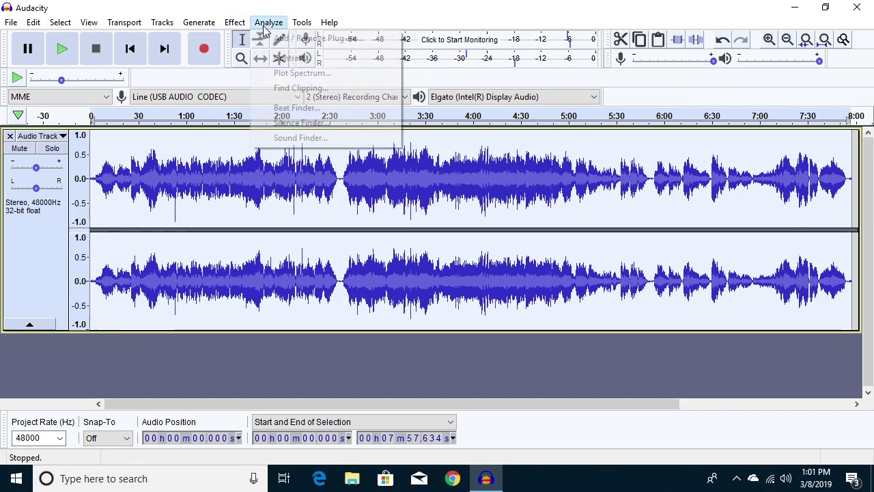
click(280, 124)
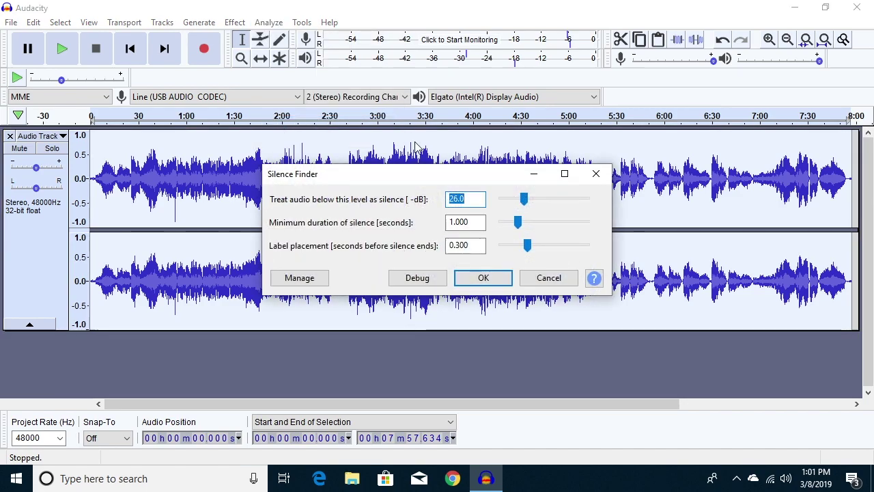
click(482, 279)
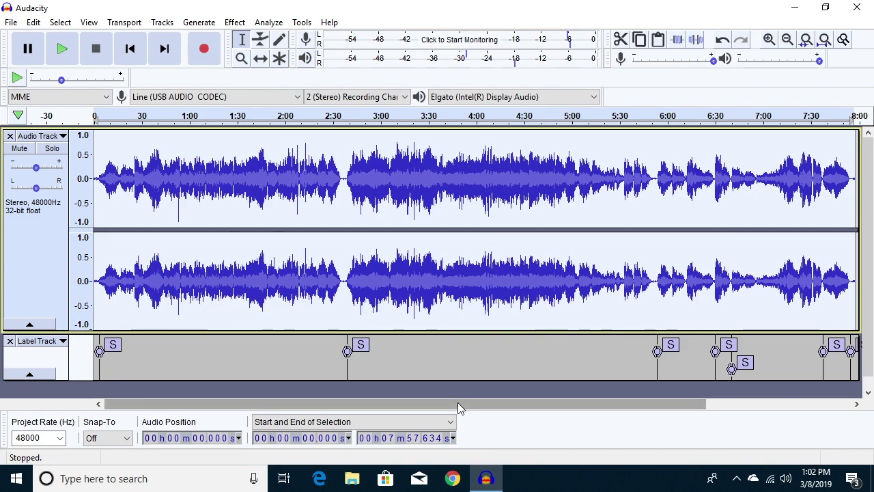
drag(459, 408, 620, 408)
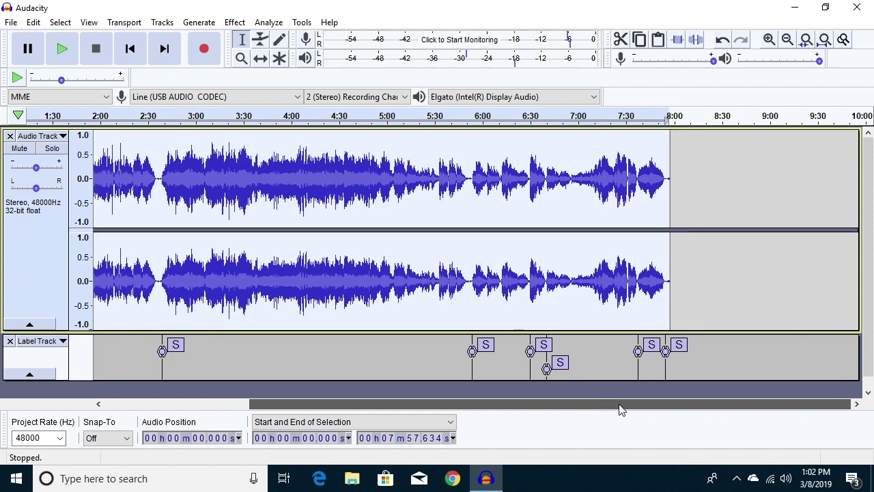
Step: Delete the S labels near 6:29, 6:40, 7:37 and 7:54
click(548, 345)
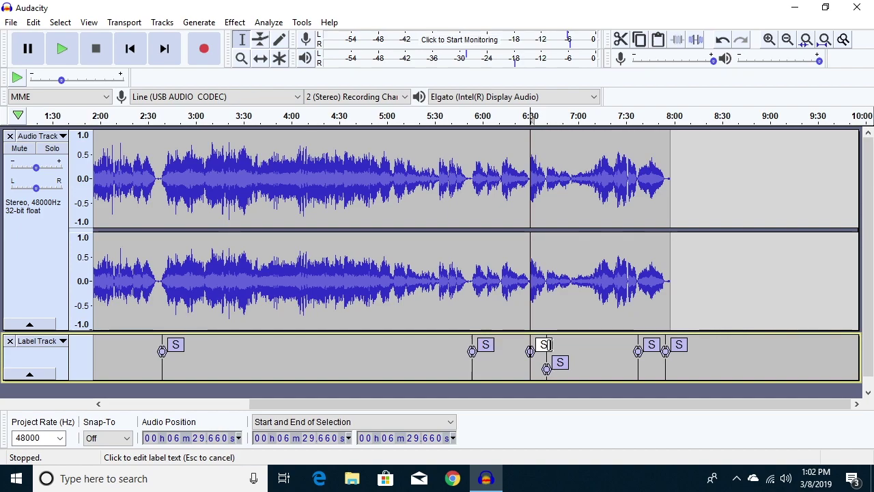
key(Escape)
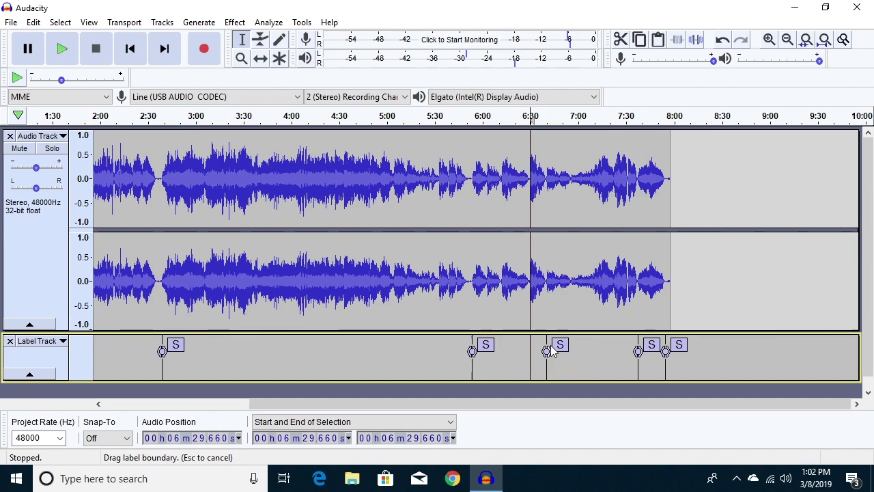
click(561, 346)
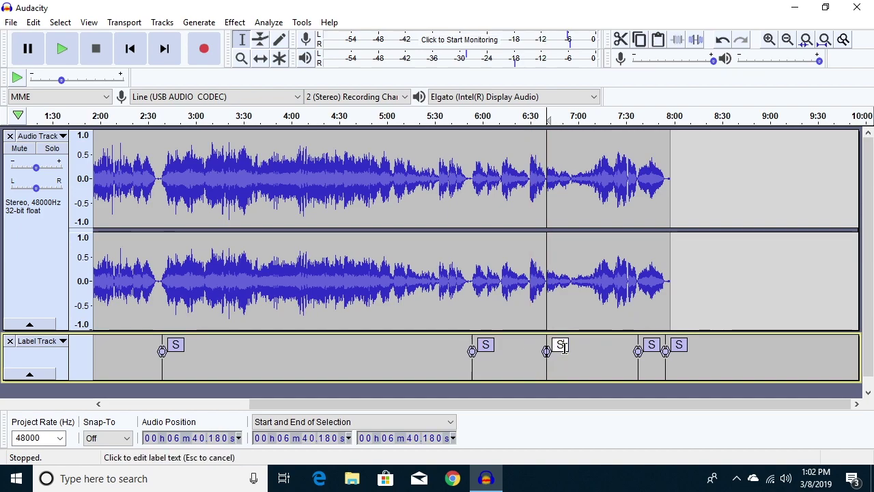
key(BackSpace)
key(BackSpace)
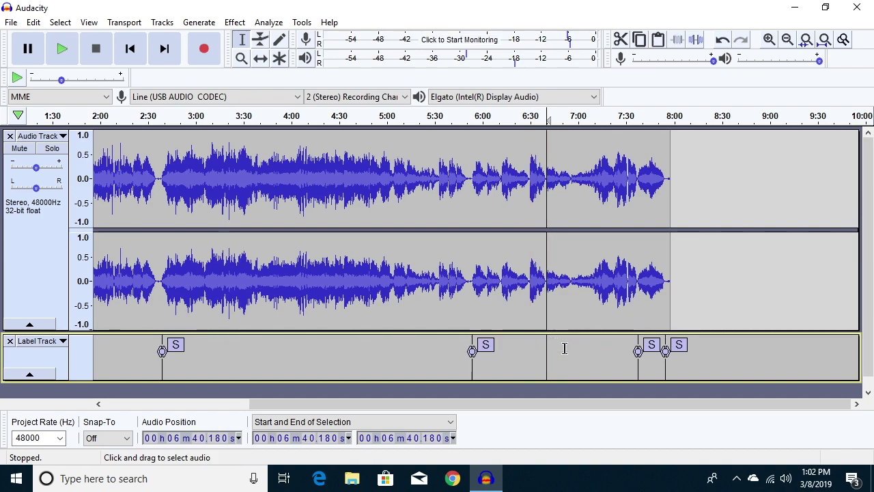
click(652, 346)
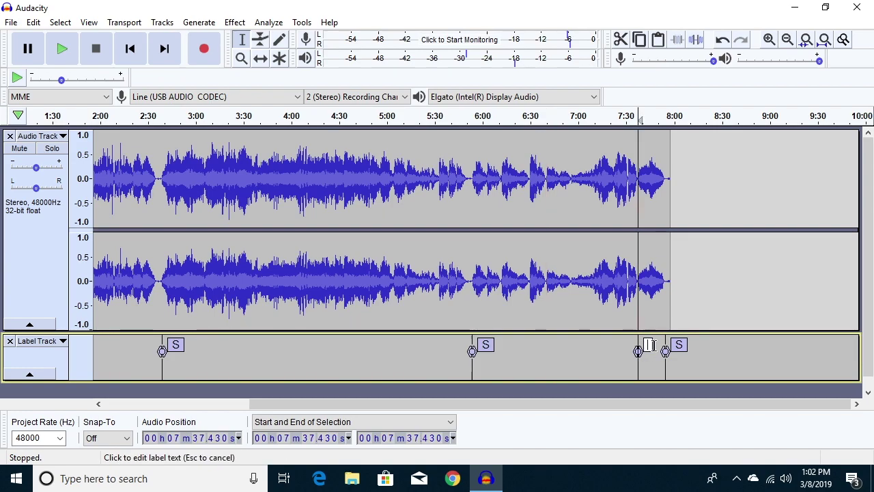
key(BackSpace)
key(BackSpace)
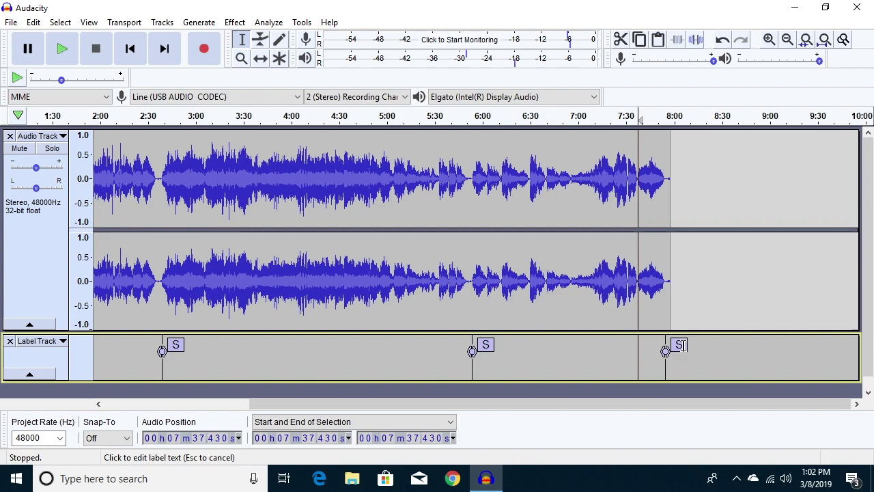
click(679, 345)
key(BackSpace)
key(BackSpace)
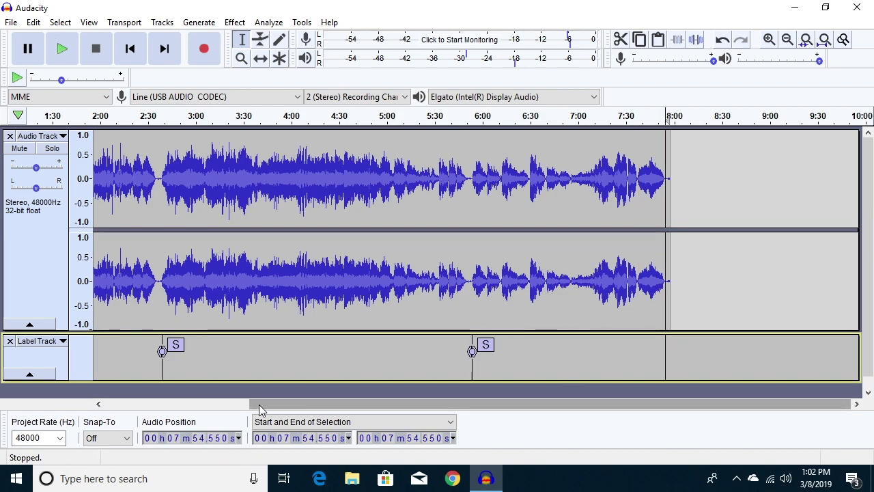
click(112, 409)
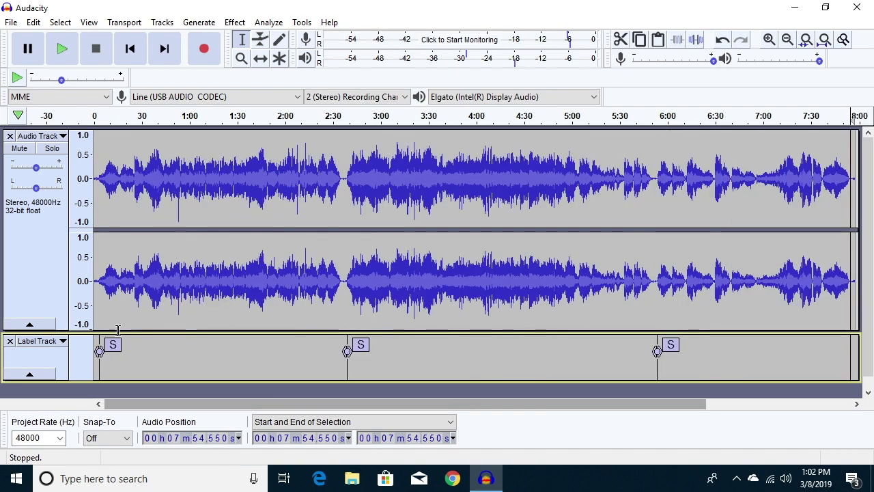
Step: Rename the first S label at the start to 'Prelude'
click(121, 305)
drag(120, 305, 93, 287)
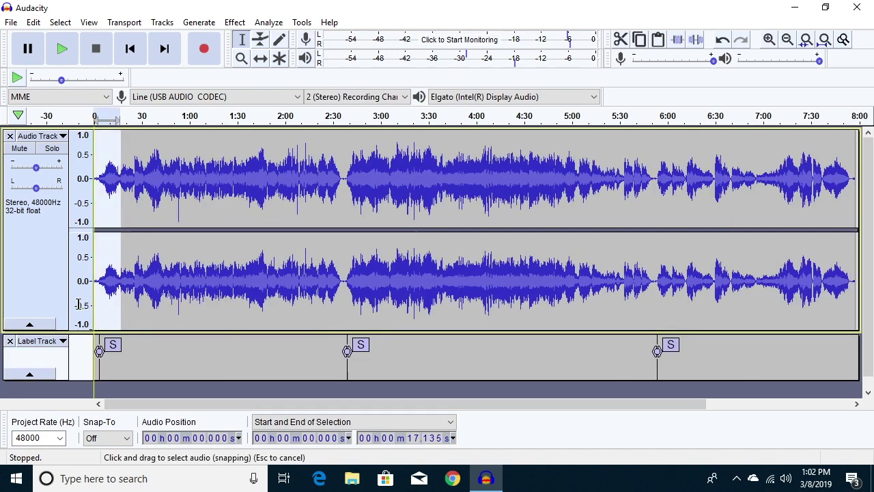
click(121, 358)
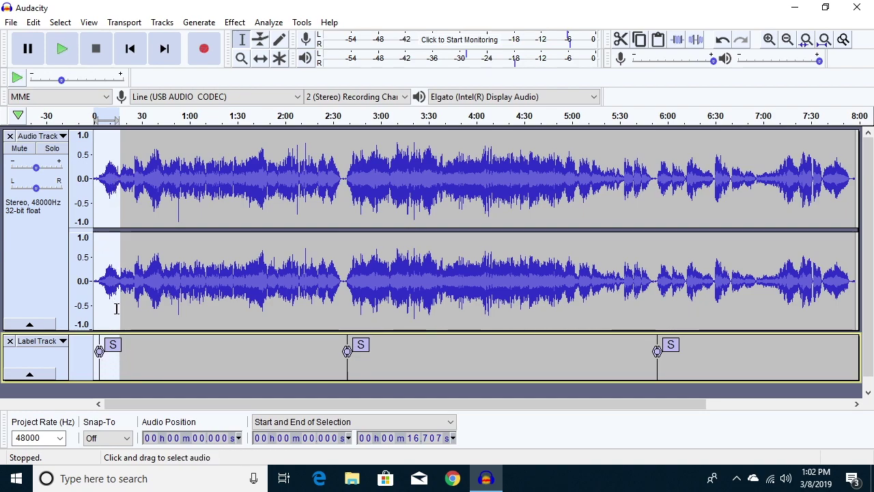
click(115, 347)
key(BackSpace)
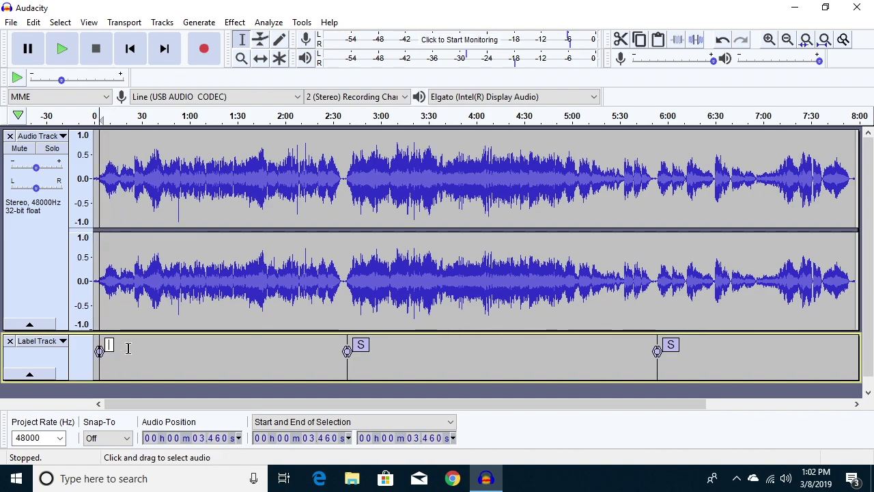
text(Prelud)
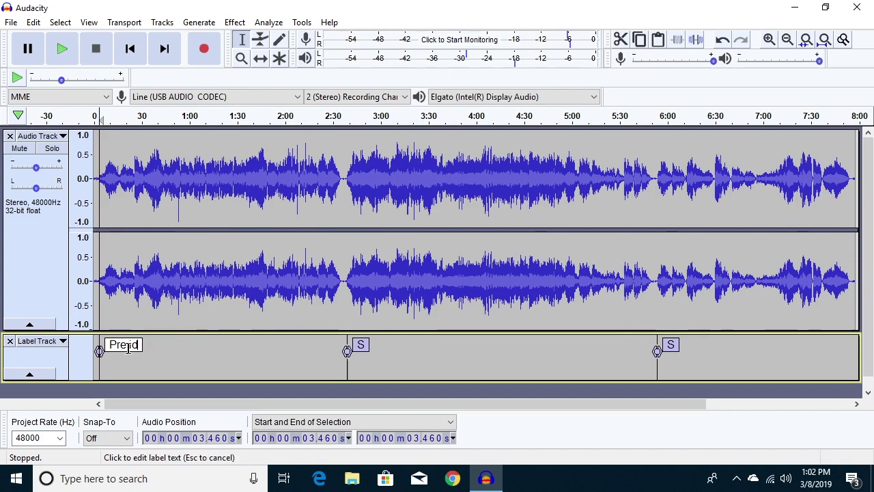
text(e)
Step: Rename the labels at 2:38 and 5:53 to 'Overture' and 'Hymn'
click(362, 345)
key(BackSpace)
text(Over)
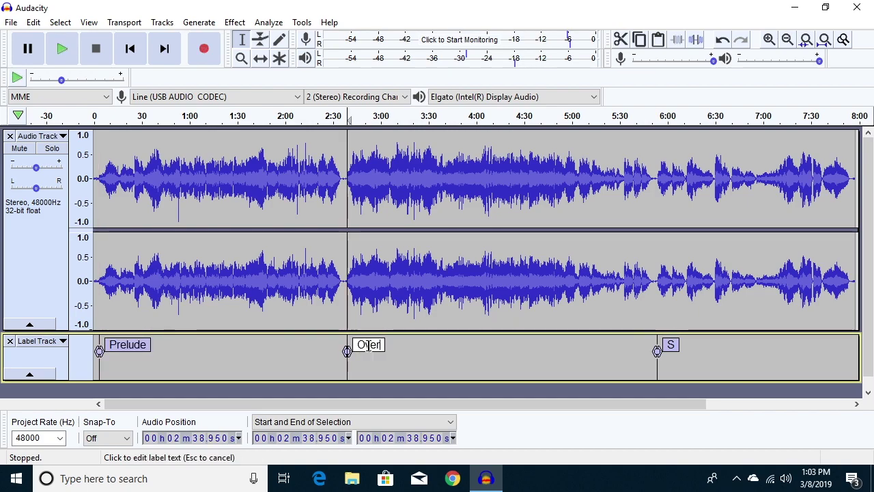
text(ture)
click(671, 345)
text(Hymn)
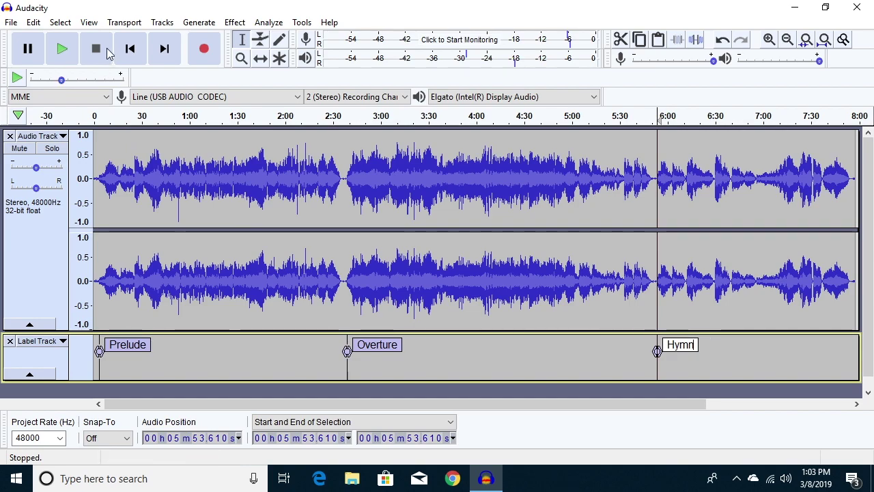
click(13, 24)
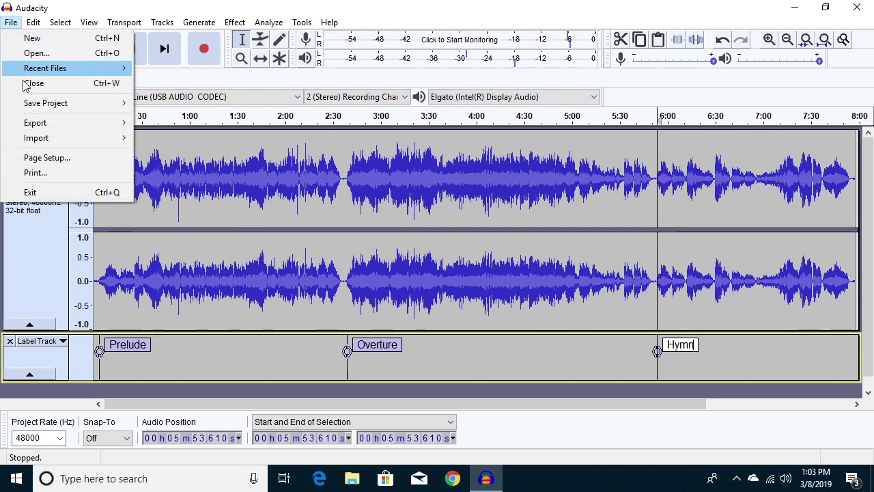
Step: Start a multi-file export split by labels and browse to the Desktop
mouse_move(62, 129)
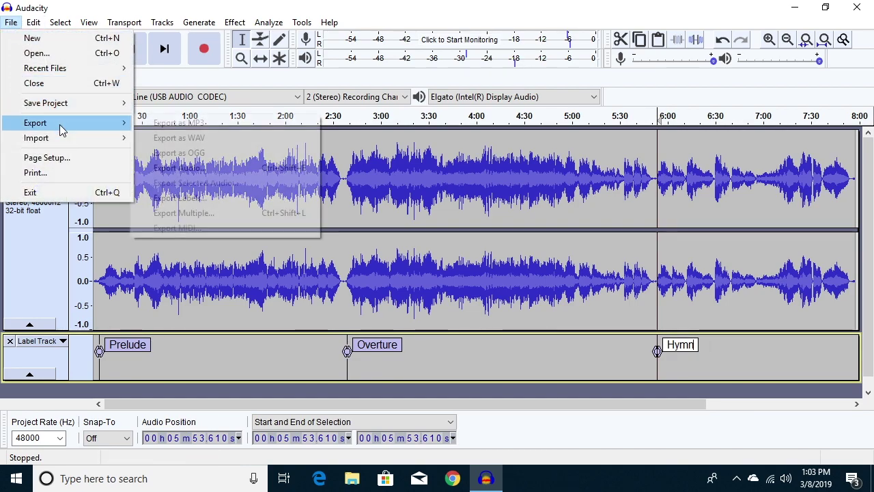
click(228, 214)
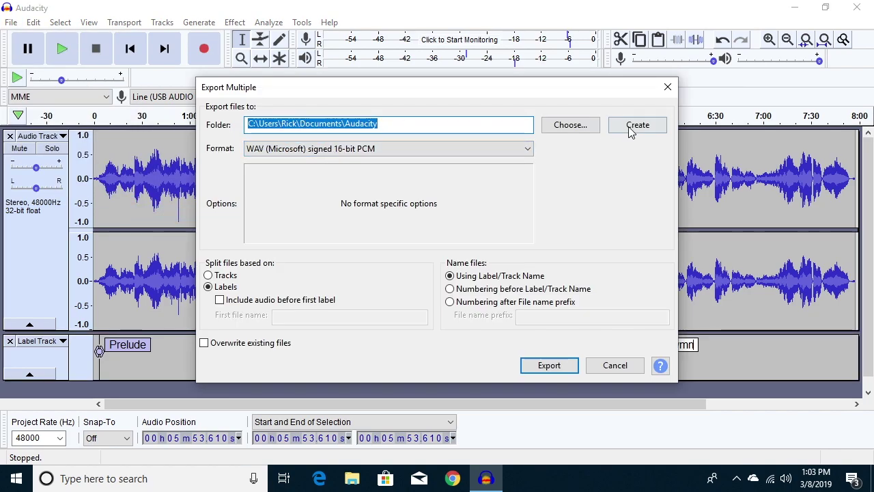
click(577, 125)
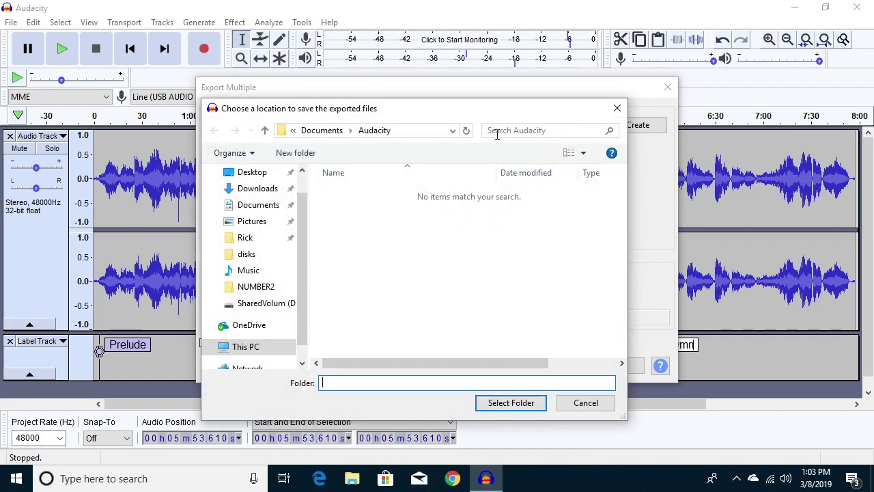
click(248, 171)
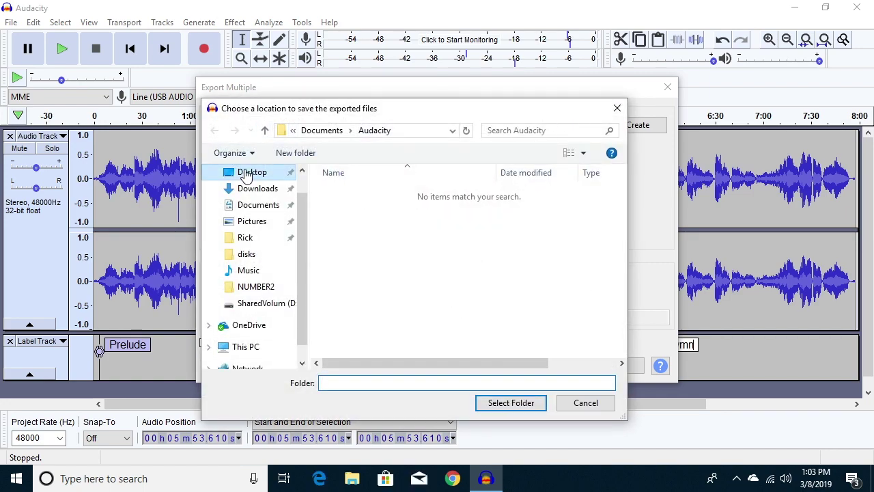
Step: Create a new Desktop folder named 'SoM' and select it as the export destination
right_click(385, 228)
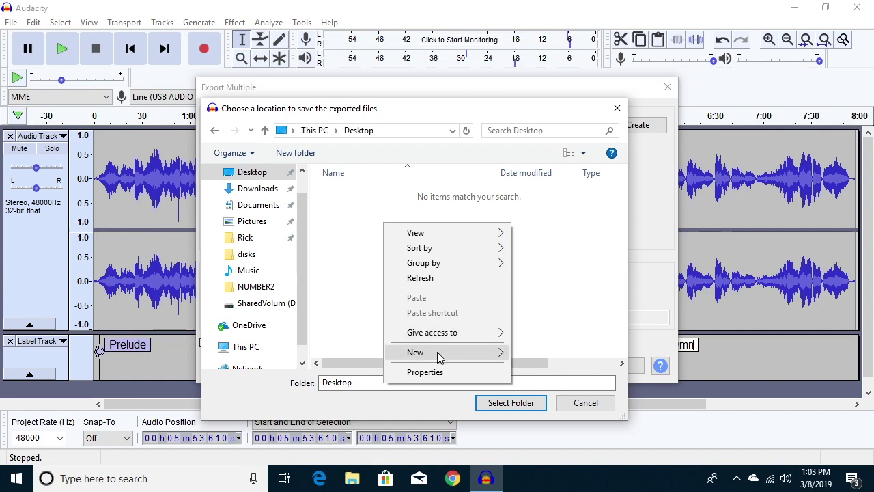
mouse_move(437, 351)
click(532, 356)
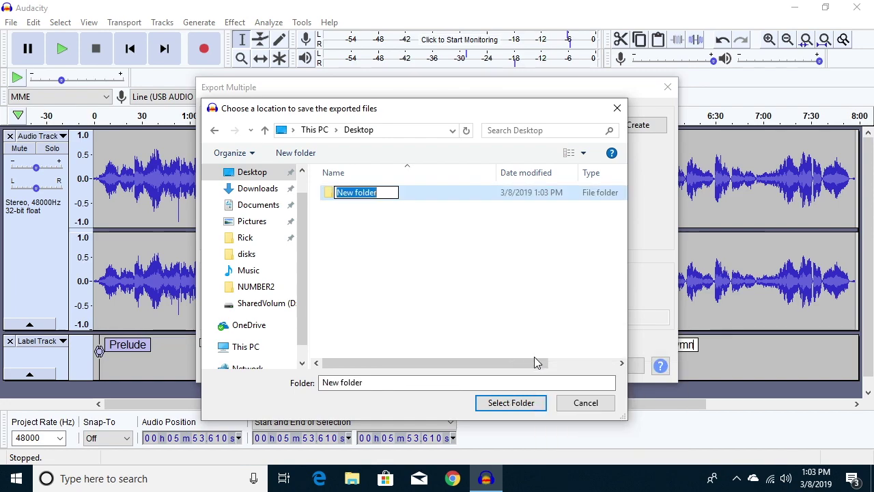
text(SoM)
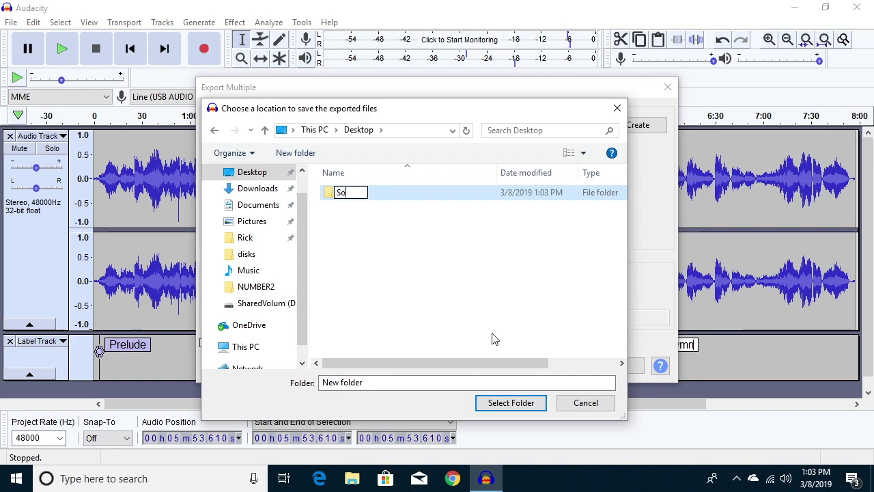
click(335, 196)
double_click(335, 195)
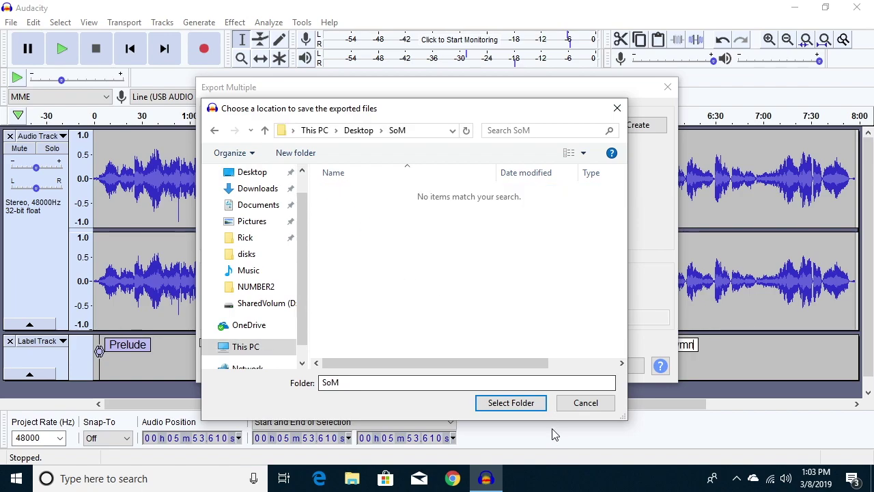
click(533, 403)
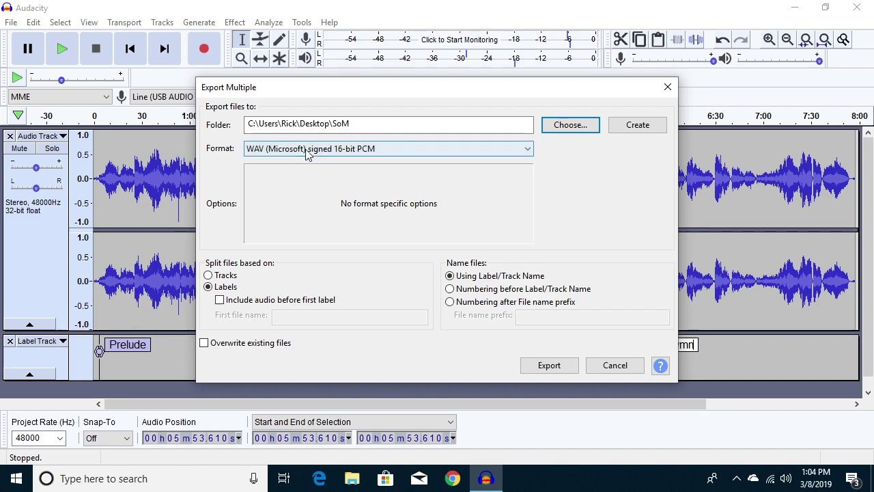
Step: Set the export format to FLAC with numbering before the label names
click(307, 150)
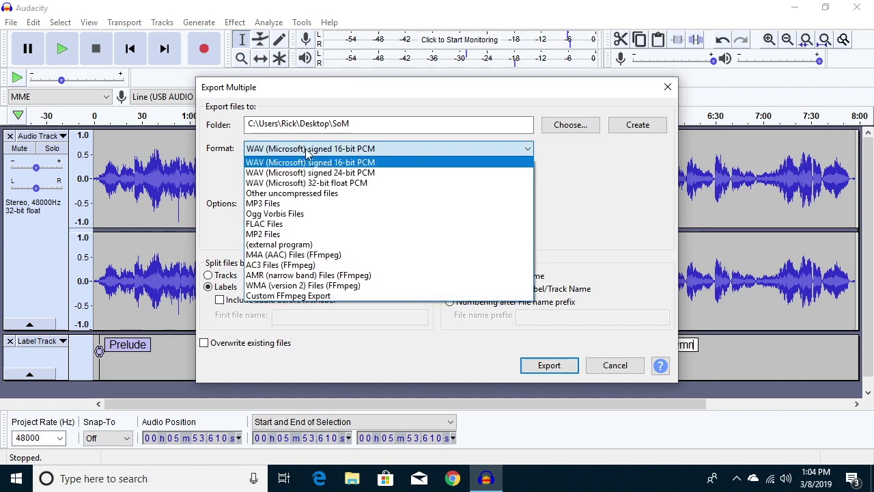
click(308, 162)
click(300, 149)
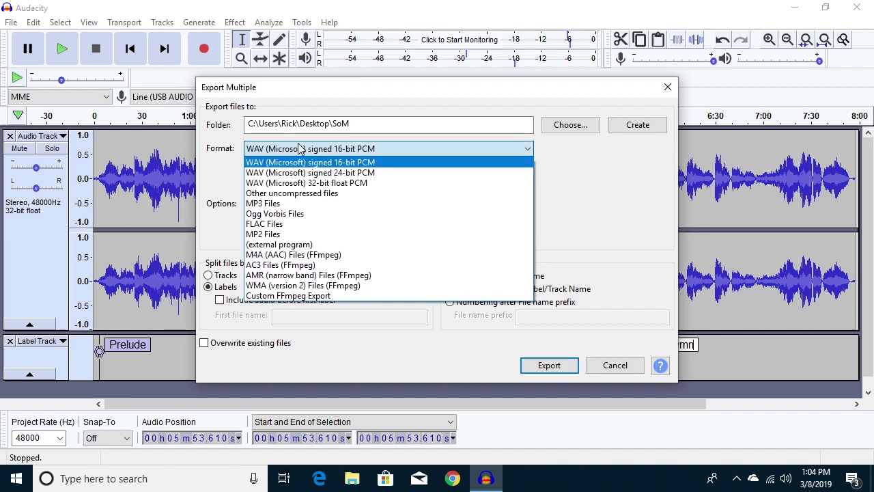
click(287, 225)
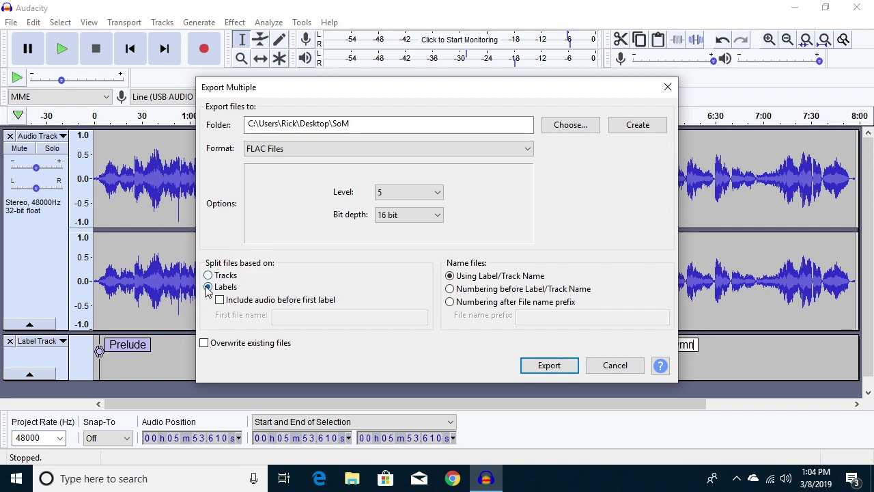
click(451, 289)
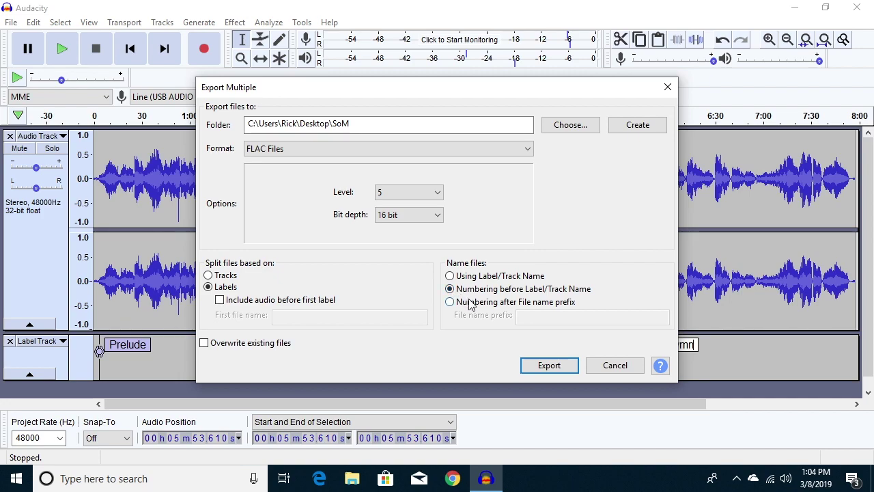
Step: Export the files, accepting the metadata tags for Prelude, Overture and Hymn
click(549, 365)
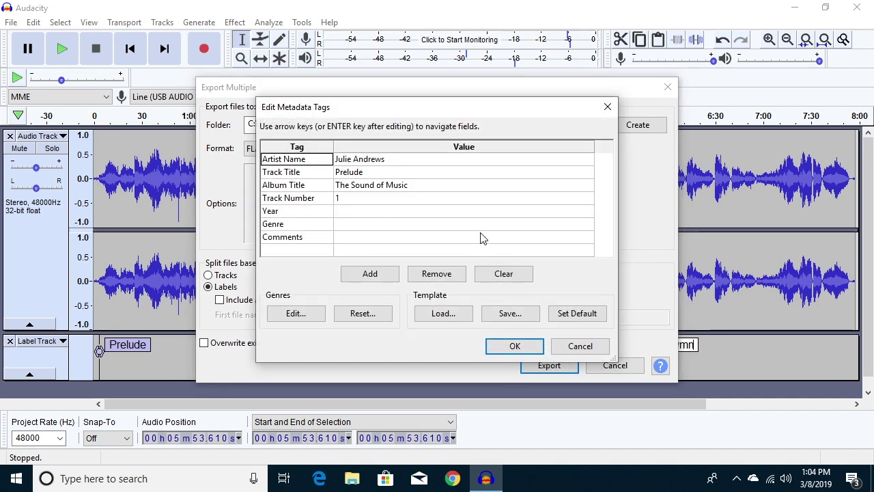
click(514, 346)
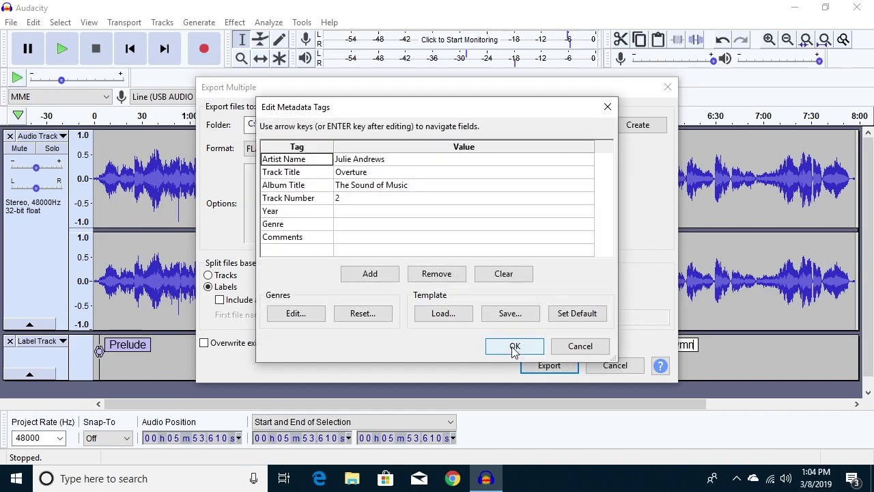
click(514, 346)
click(514, 346)
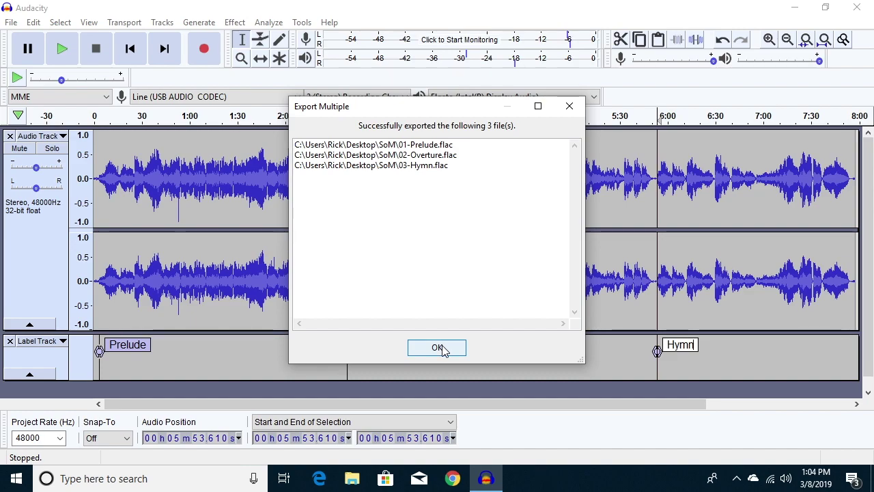
Step: Dismiss the export summary and save the project as 'som'
click(437, 348)
click(11, 22)
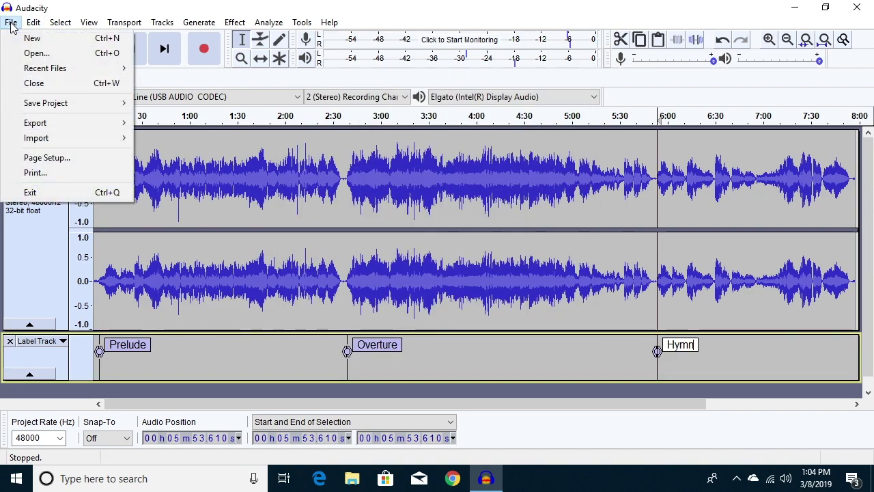
mouse_move(42, 103)
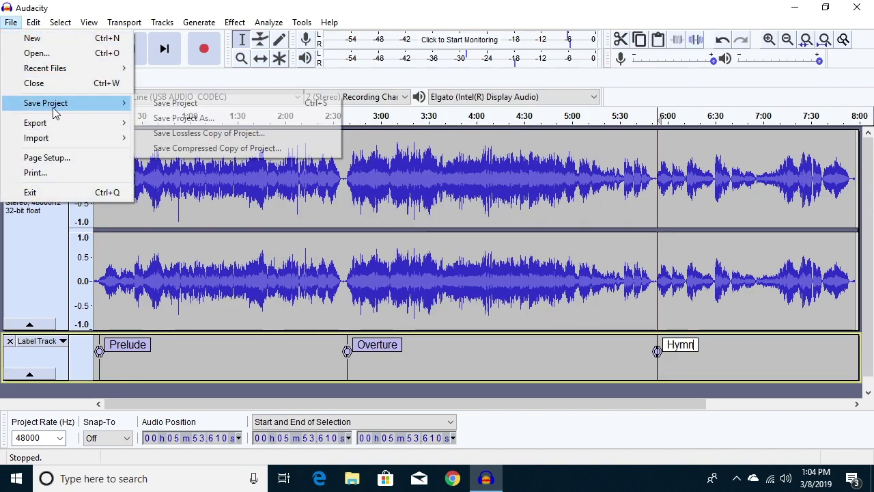
click(183, 108)
click(428, 270)
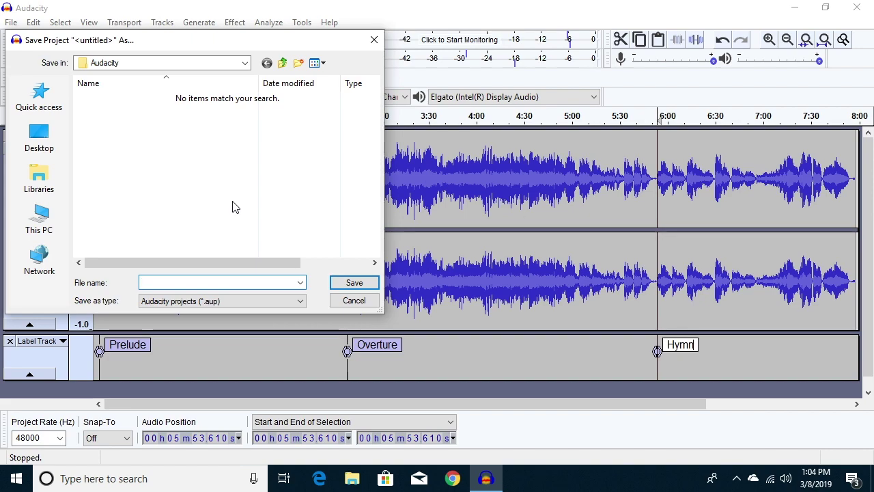
text(som)
click(356, 287)
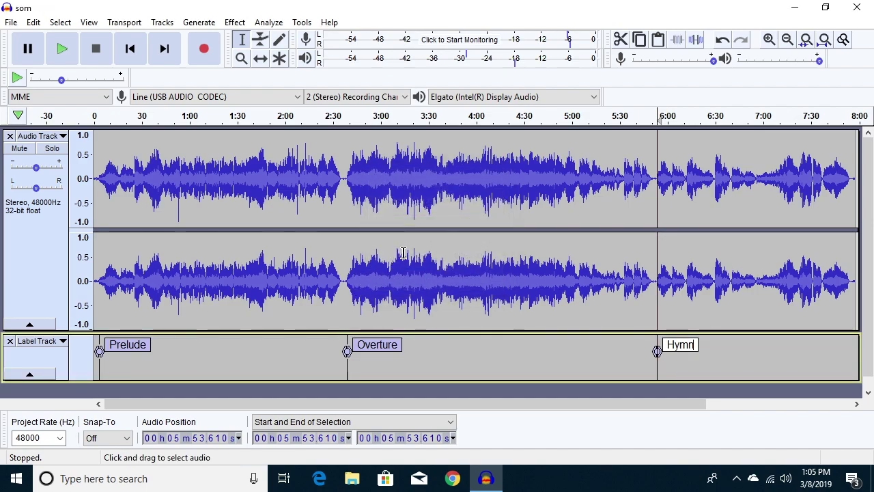
click(791, 6)
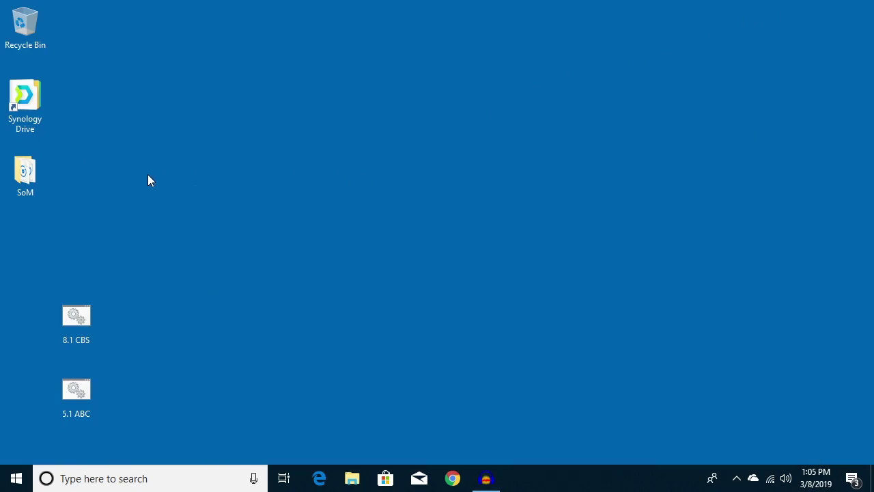
Step: Open the SoM desktop folder and play 01-Prelude in a media player
click(25, 172)
double_click(25, 172)
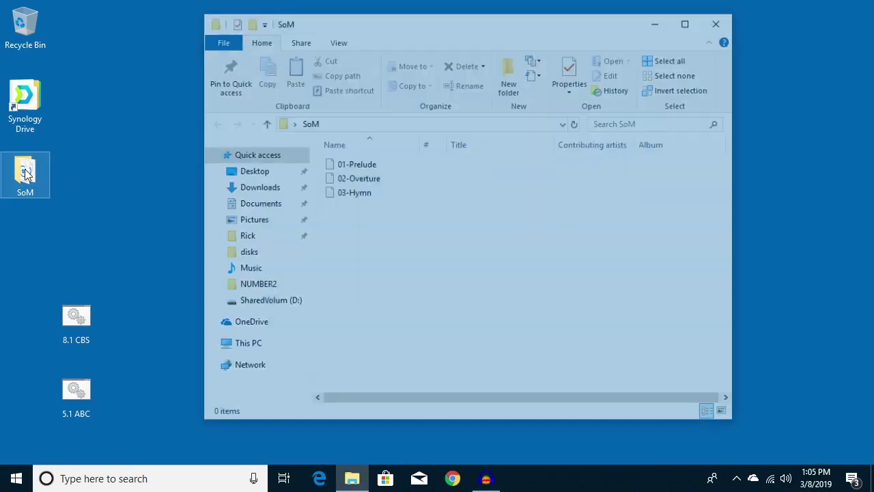
double_click(360, 168)
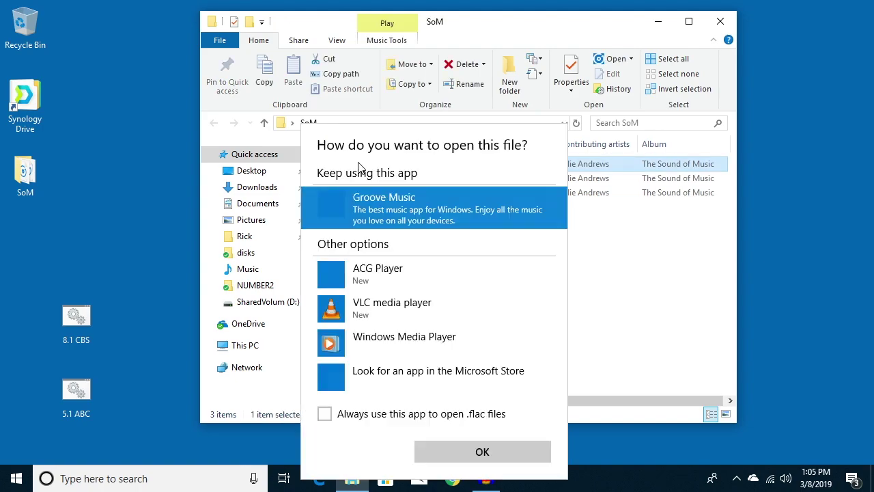
click(359, 305)
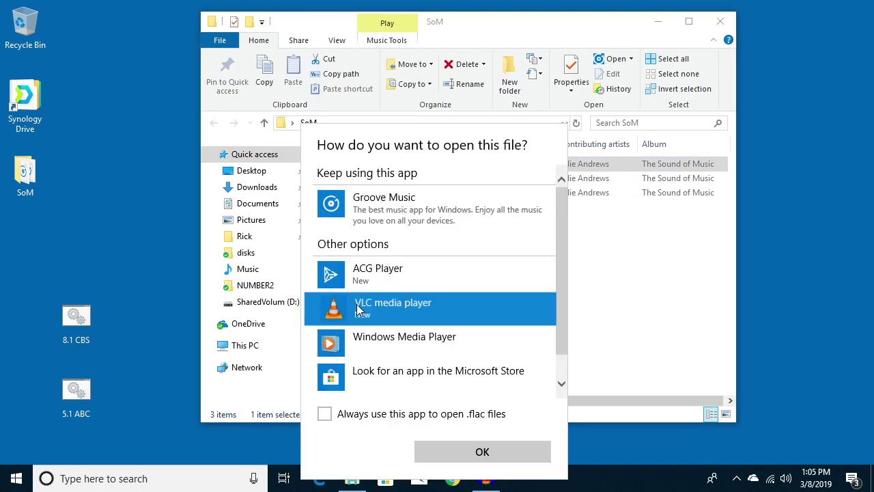
click(451, 453)
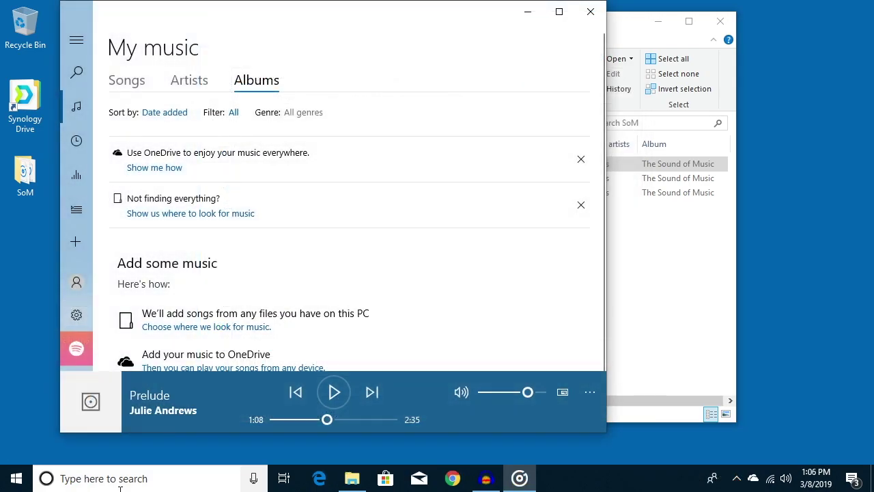
Step: Switch Windows sound output to Elgato (Intel(R) Display Audio), close Settings, and resume playing Prelude
click(117, 480)
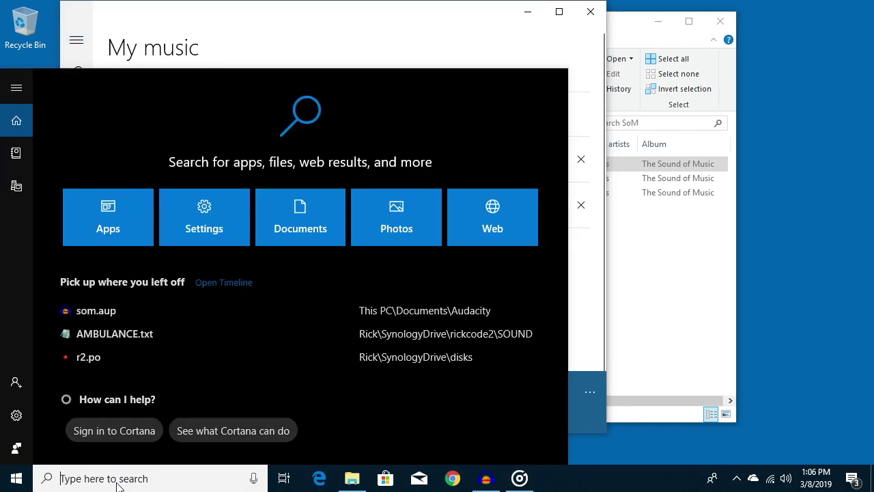
text(sound)
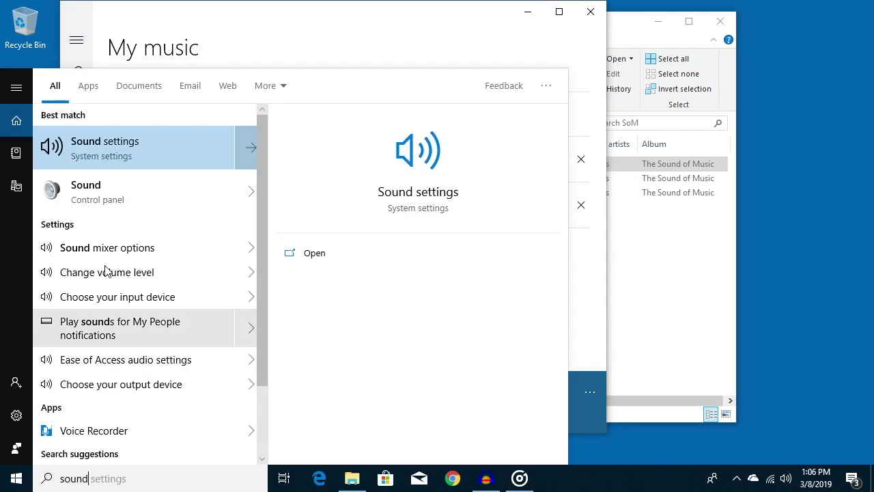
click(100, 152)
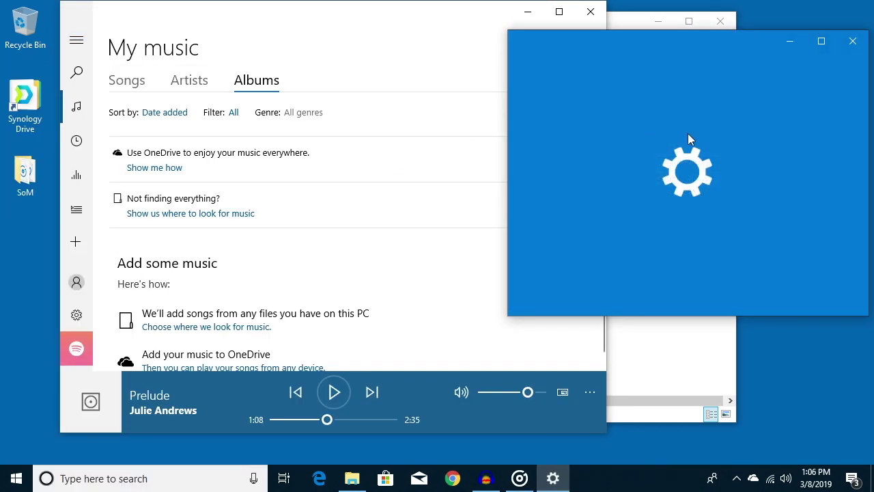
click(675, 130)
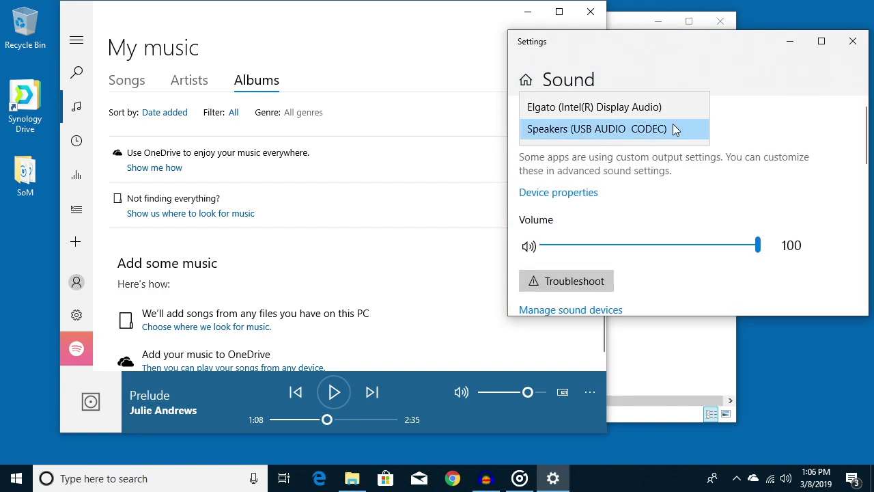
click(674, 129)
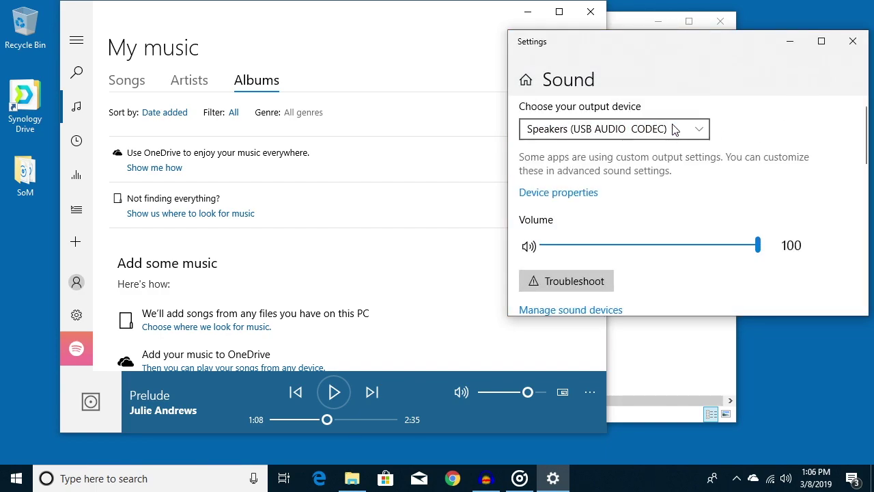
click(671, 136)
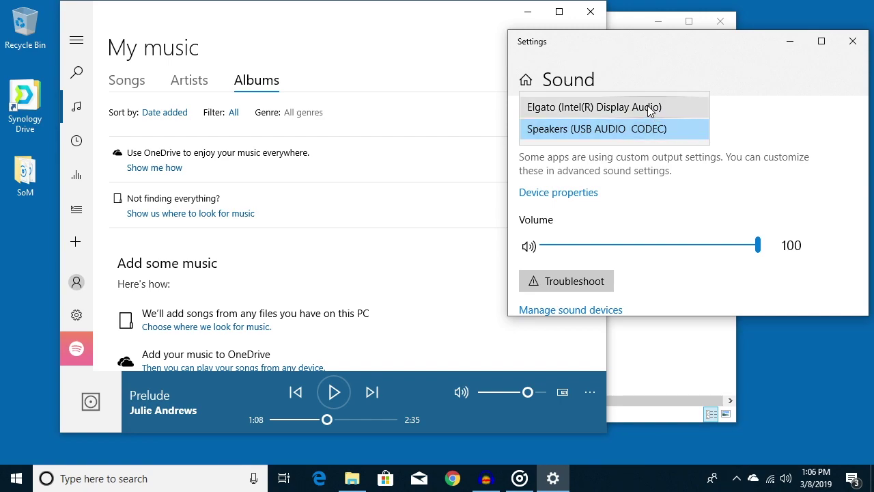
click(648, 106)
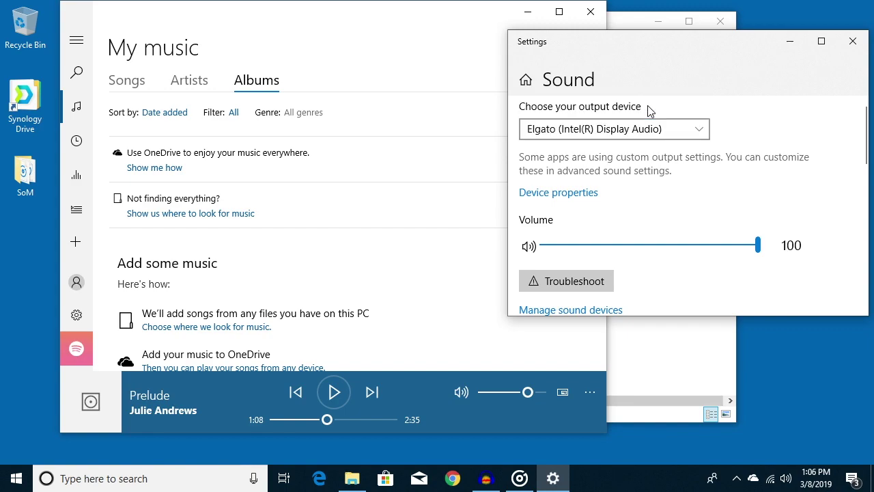
click(853, 42)
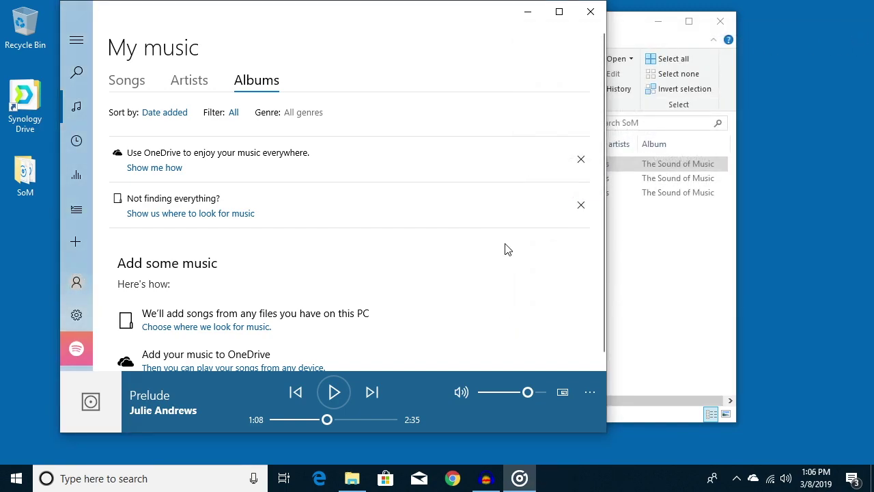
click(332, 394)
Step: Close Groove Music to show the SoM folder with 01-Prelude, 02-Overture and 03-Hymn
click(590, 12)
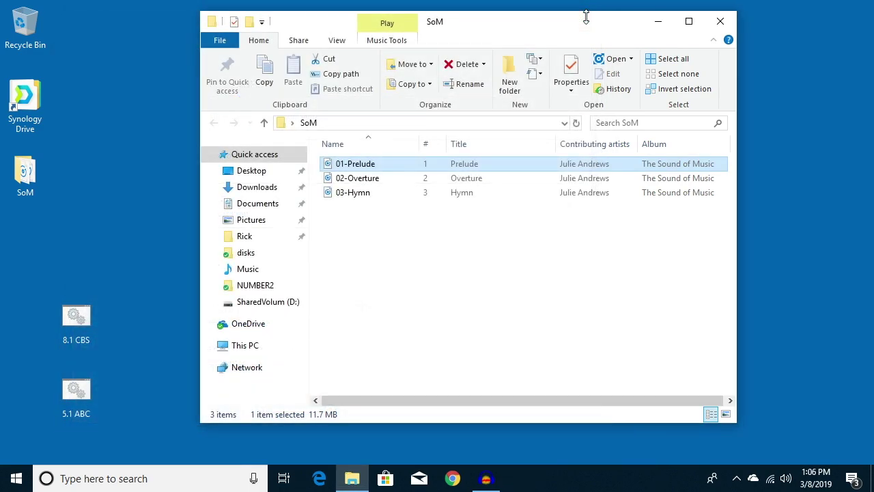